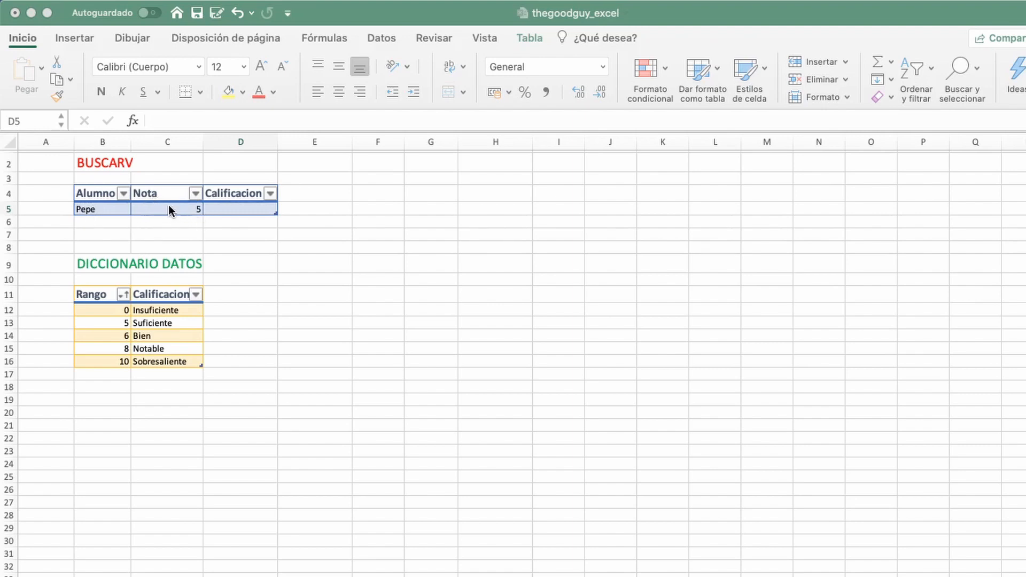
Examine the DICCIONARIO DATOS table's Rango thresholds and the Calificacion assigned to each one
left_click(214, 209)
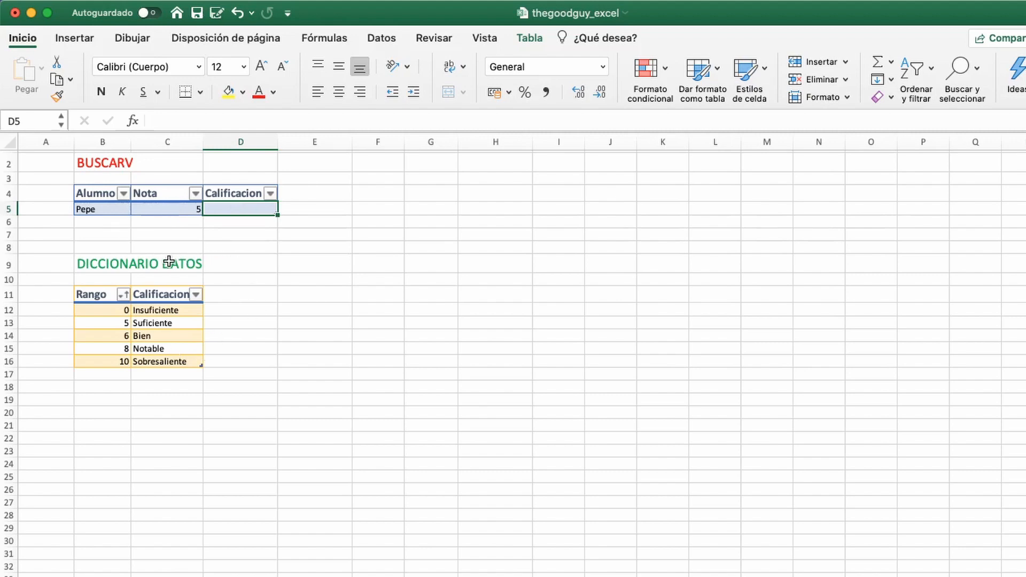
left_click(97, 310)
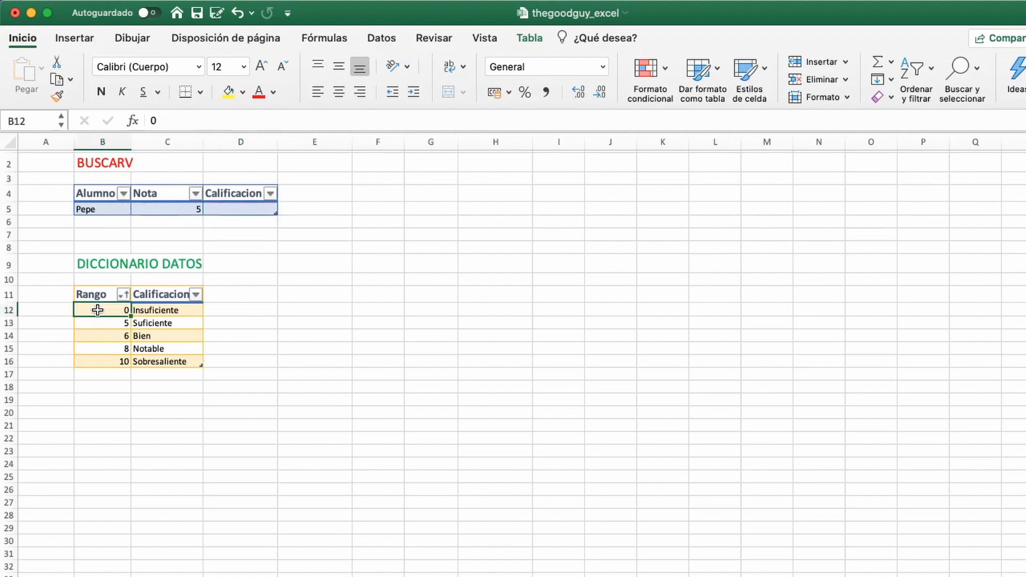
left_click_drag(97, 310, 137, 360)
left_click(104, 375)
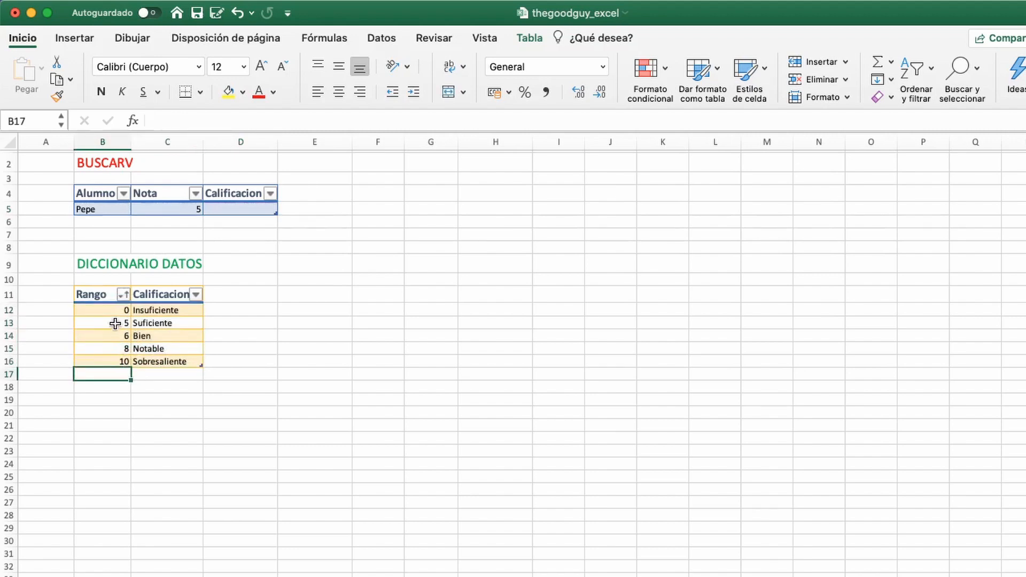
left_click(158, 309)
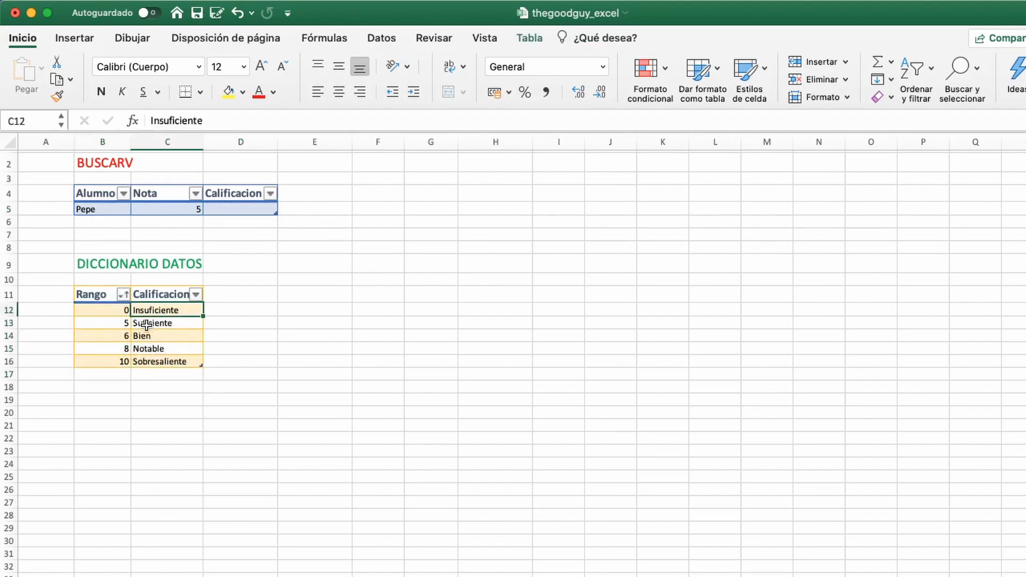
left_click(146, 324)
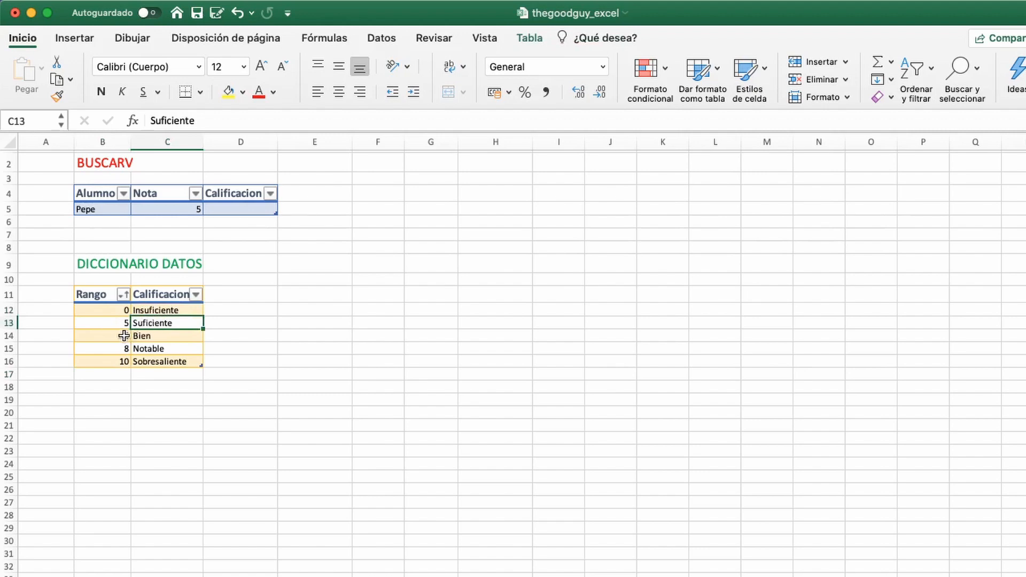
left_click(150, 337)
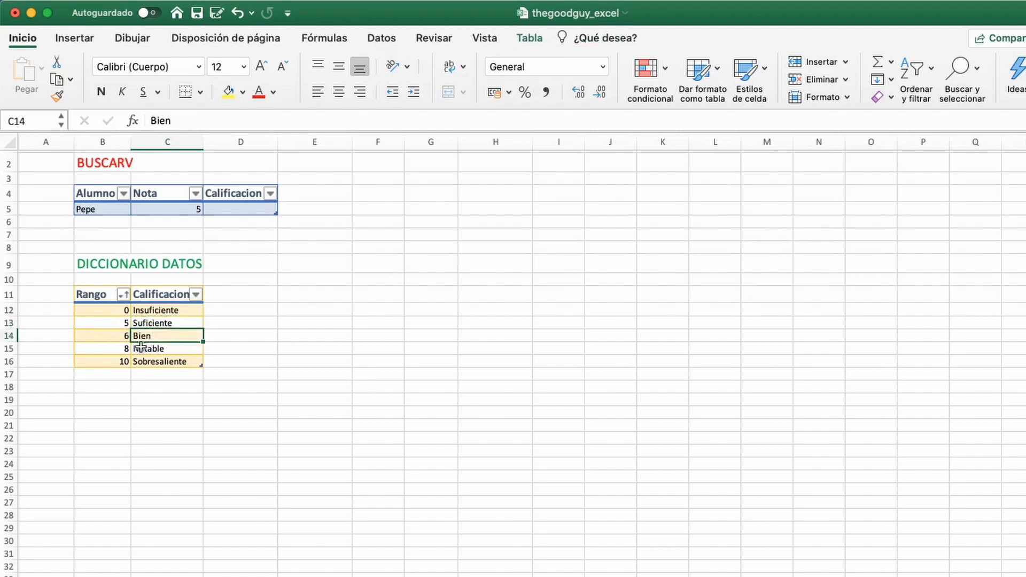
left_click(149, 351)
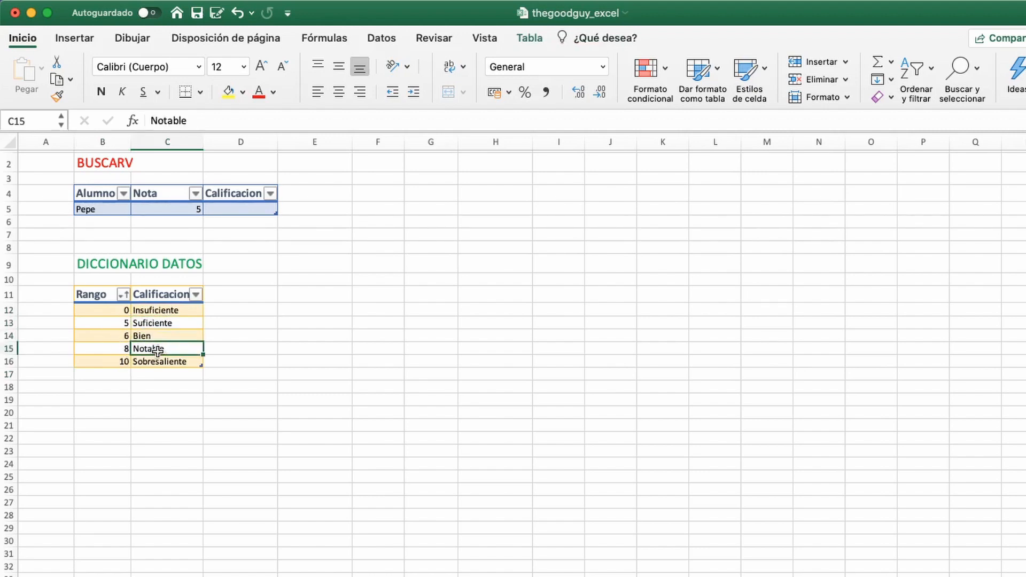
left_click(114, 364)
left_click(158, 362)
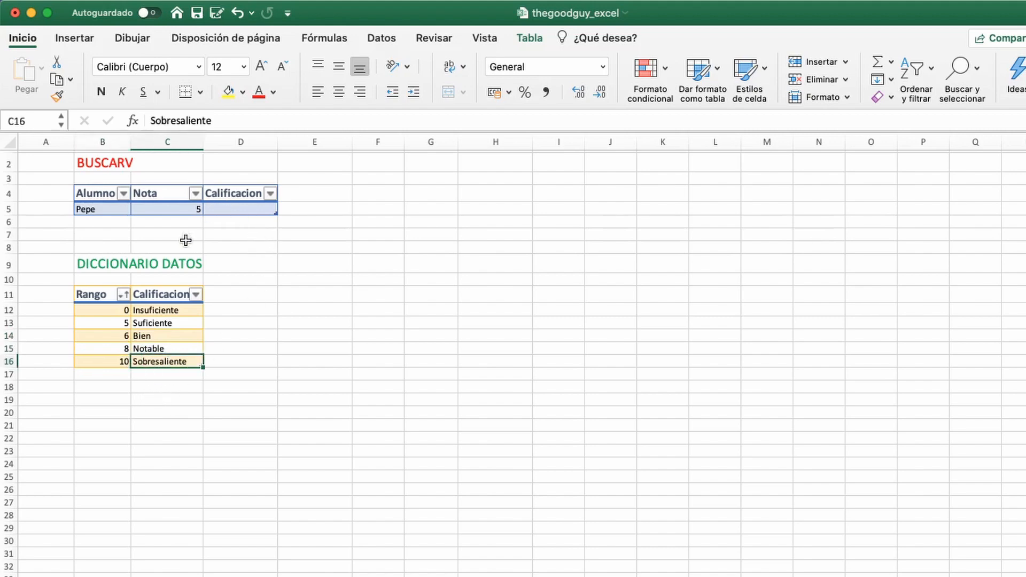
left_click(248, 208)
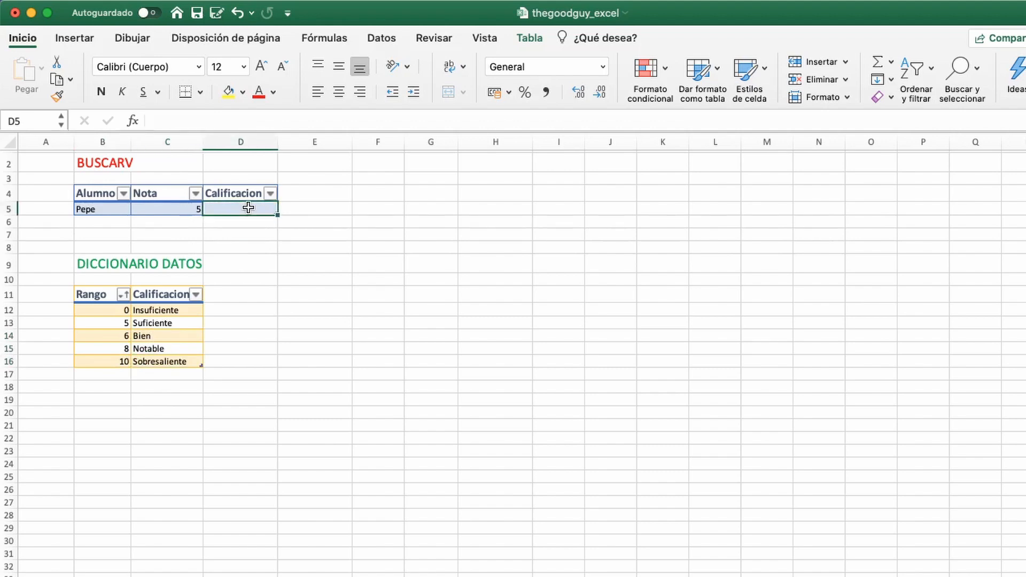
type("=busa")
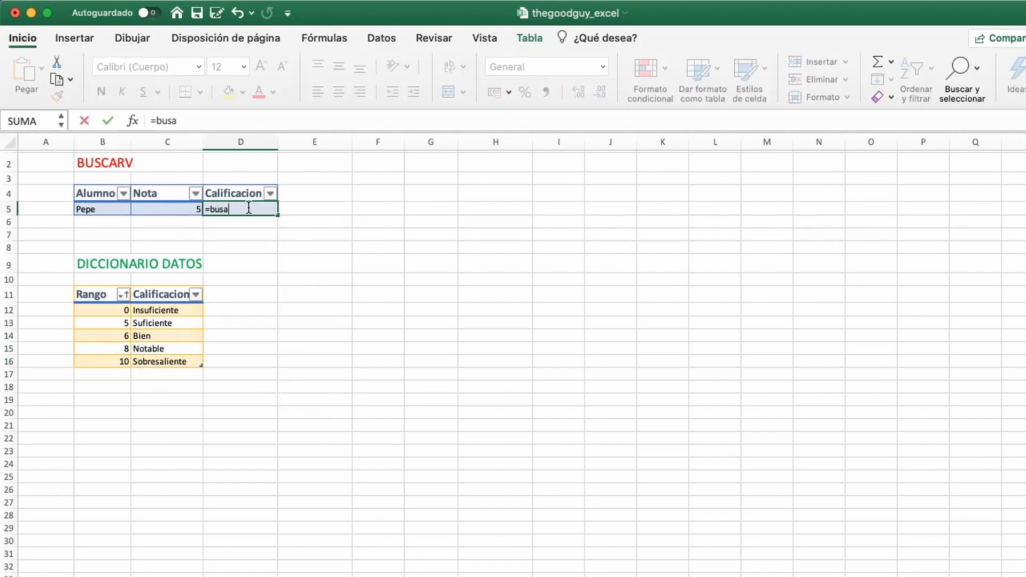
key("BackSpace")
type("carv(")
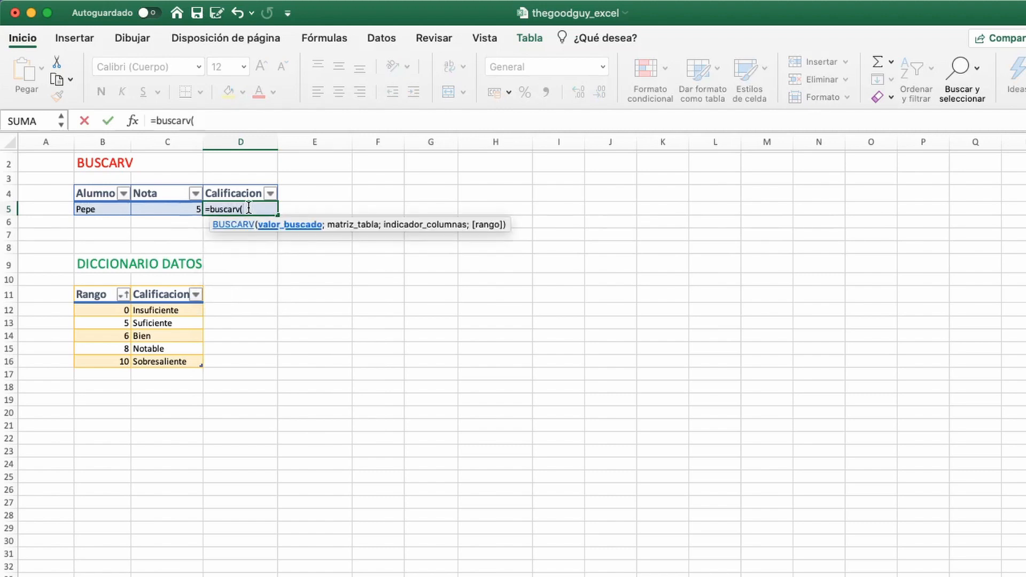
left_click(179, 209)
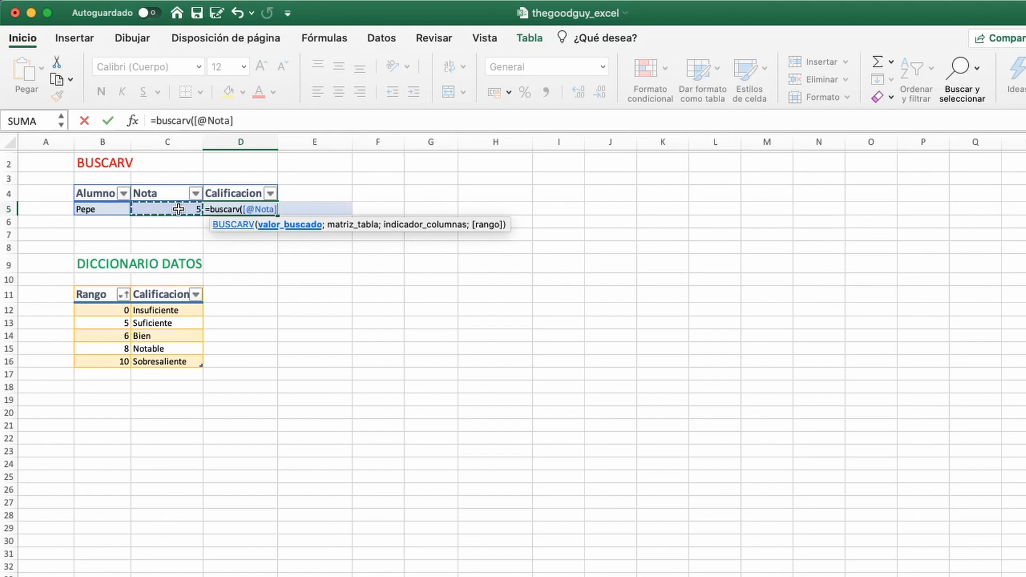
type(";")
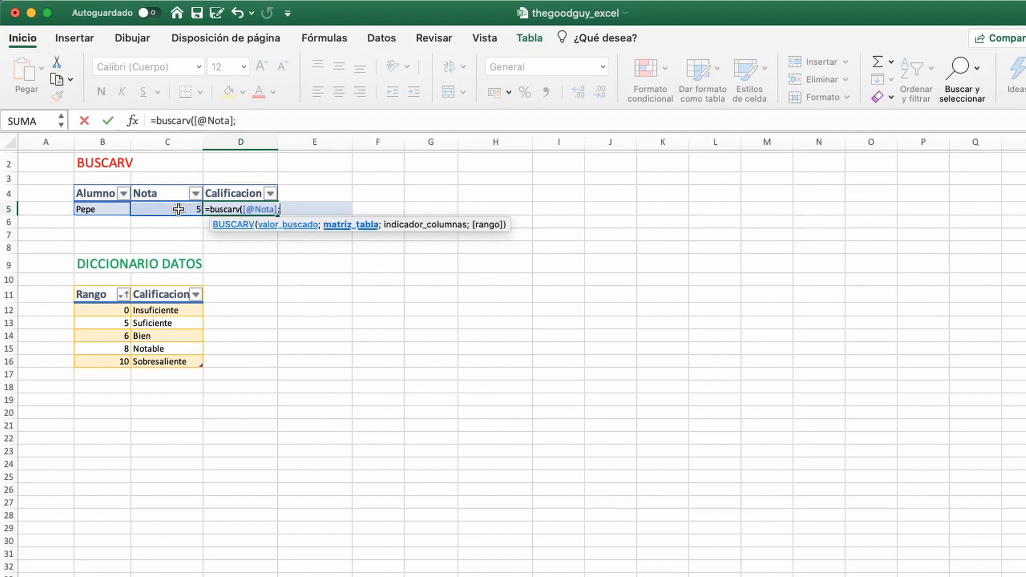
left_click(93, 309)
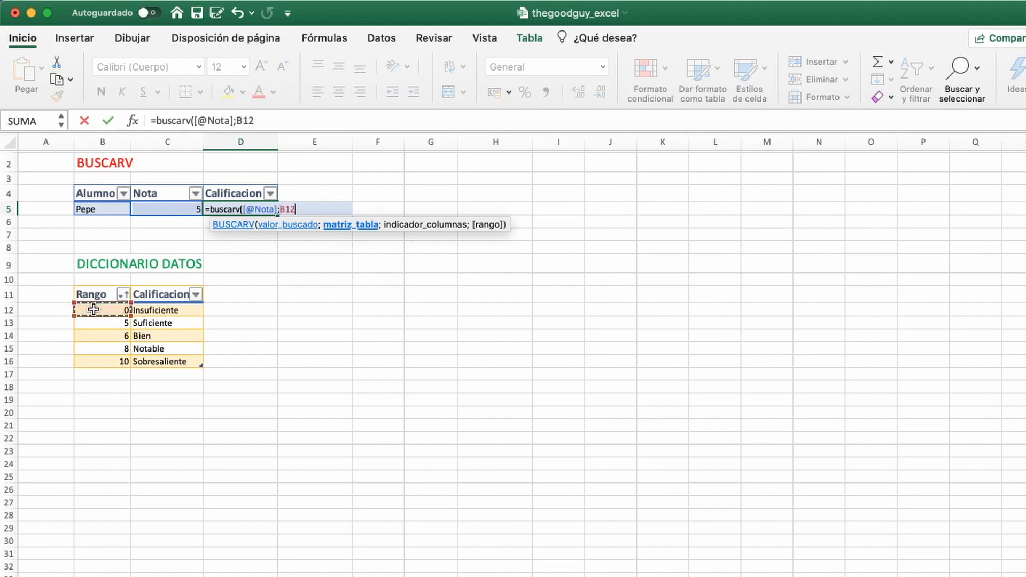
left_click_drag(93, 309, 162, 358)
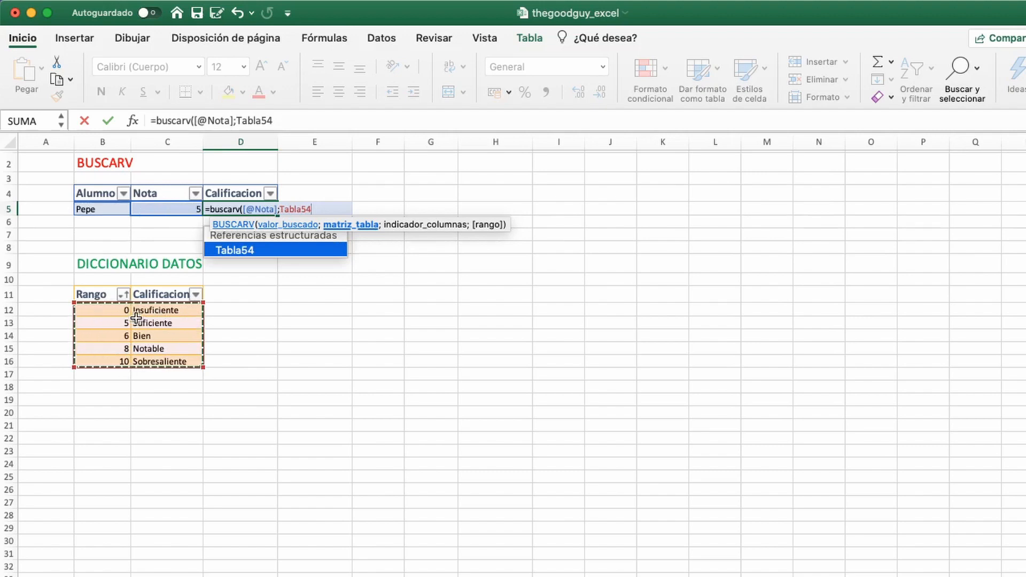
type(";")
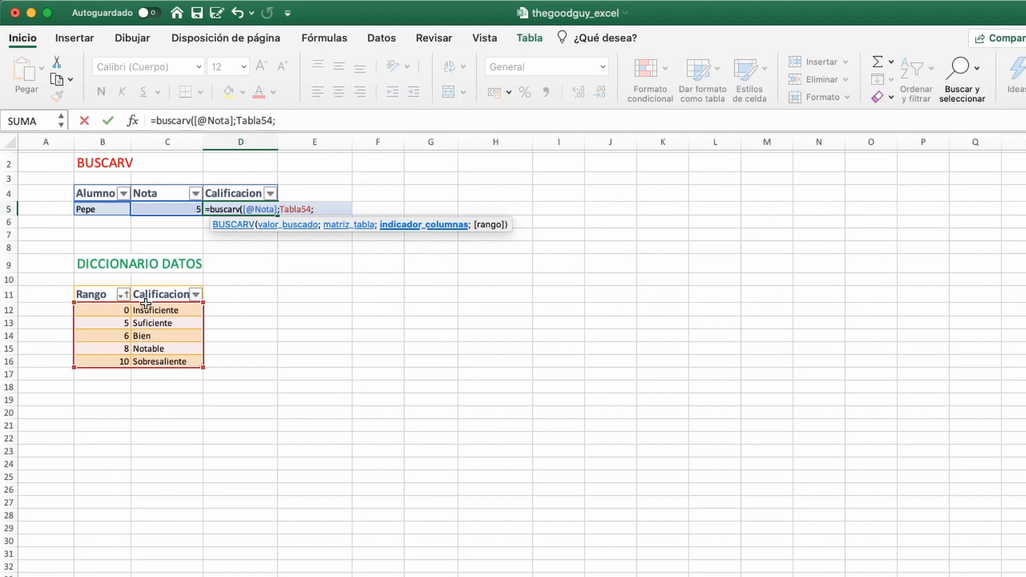
type("2;fals")
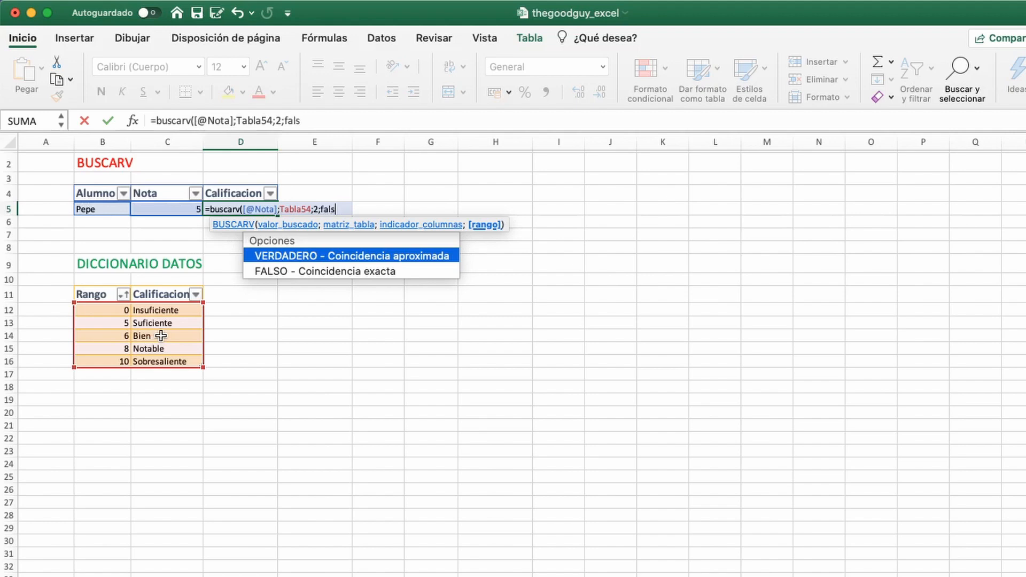
type(")")
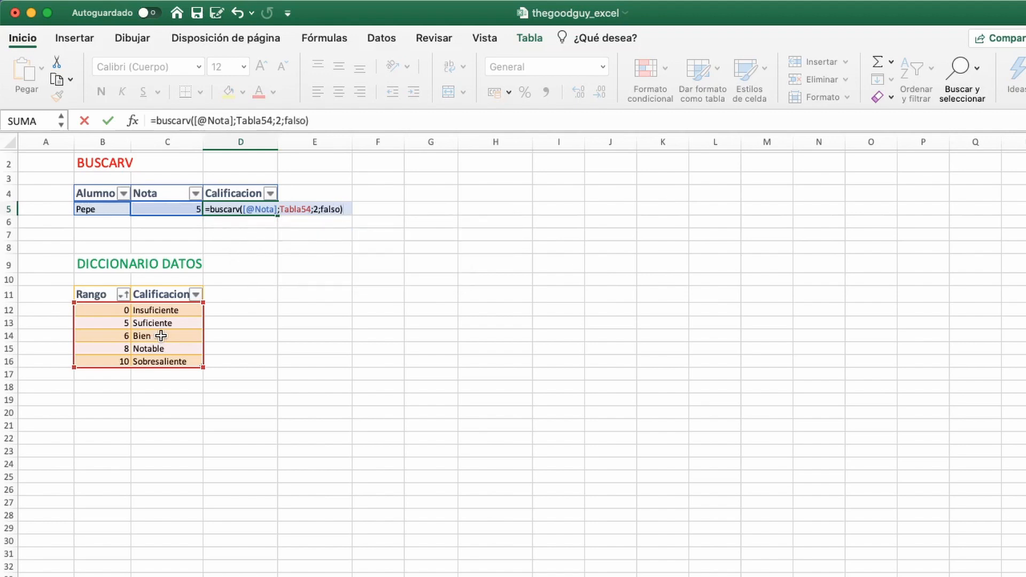
key("Return")
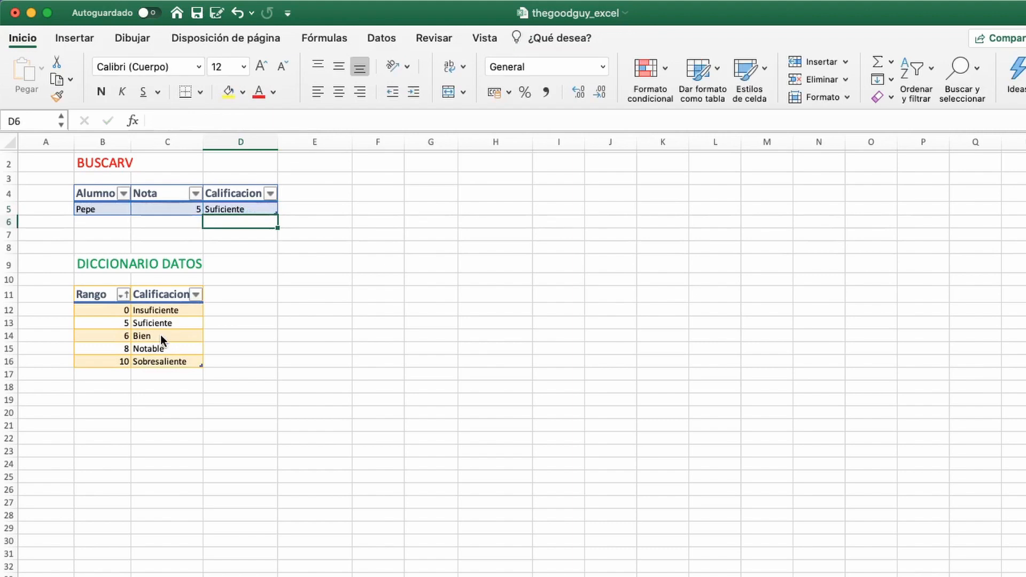
Test the exact-match lookup by setting the student's Nota in C5 first to 8 and after that to 10
left_click(179, 210)
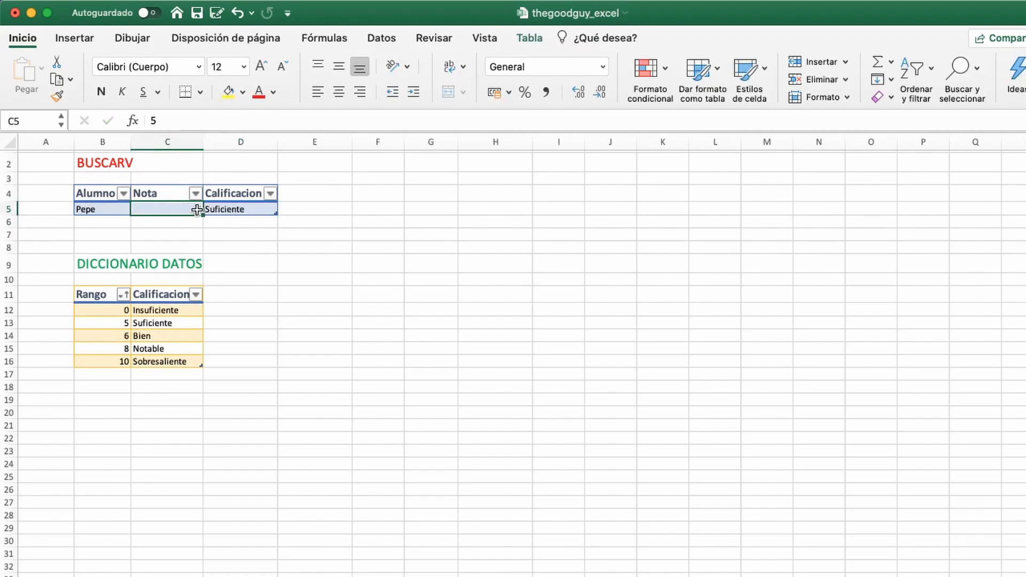
type("8")
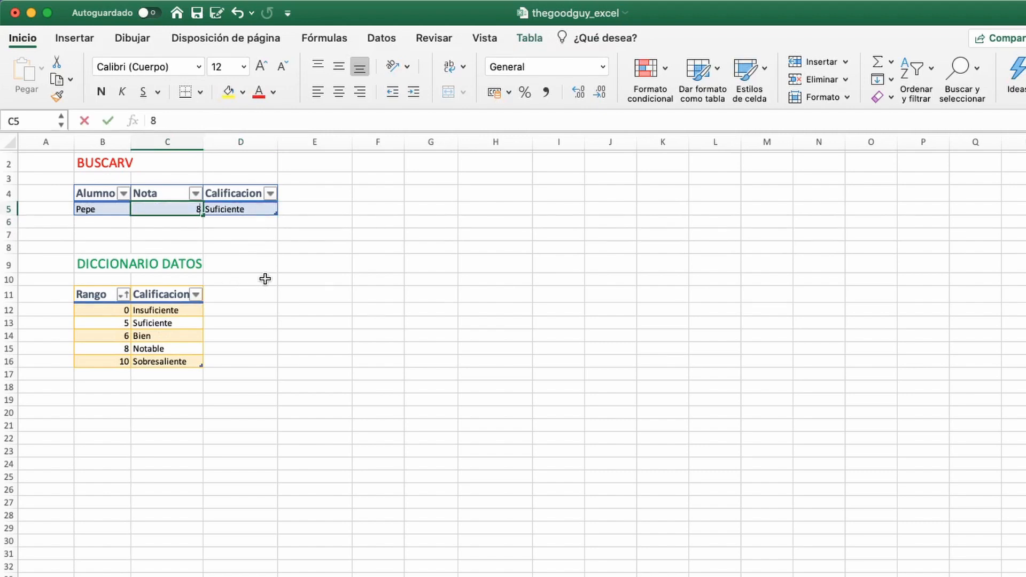
key("Return")
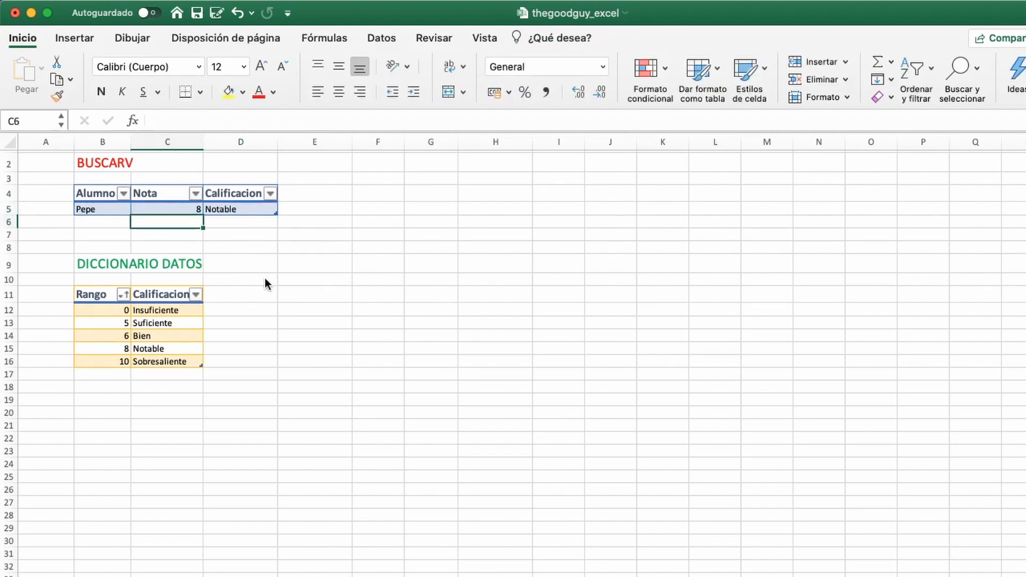
key("Up")
type("10")
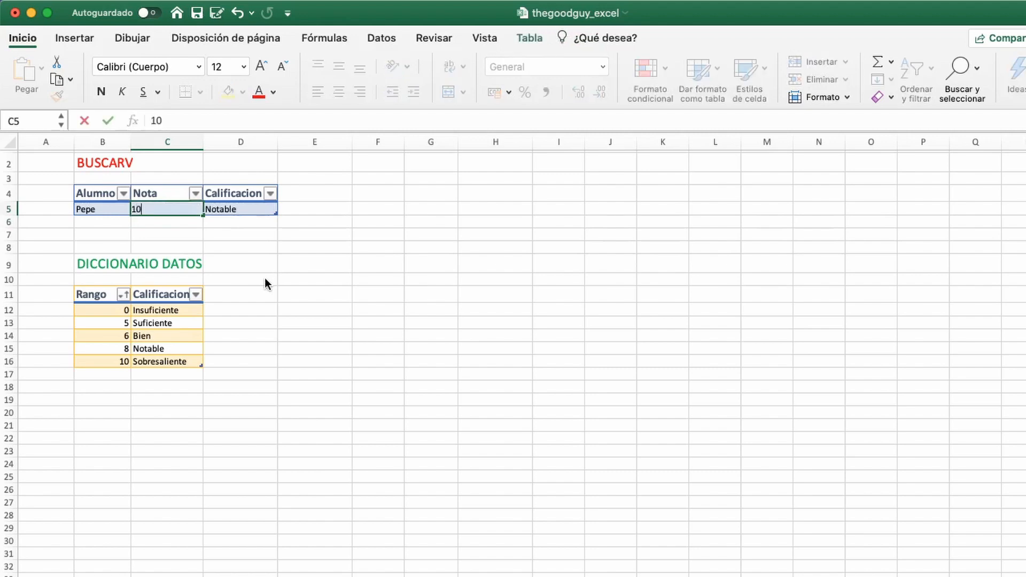
key("Return")
Test the exact-match lookup with Nota values missing from the Rango column, entering 7 and 4,7 in C5
key("Up")
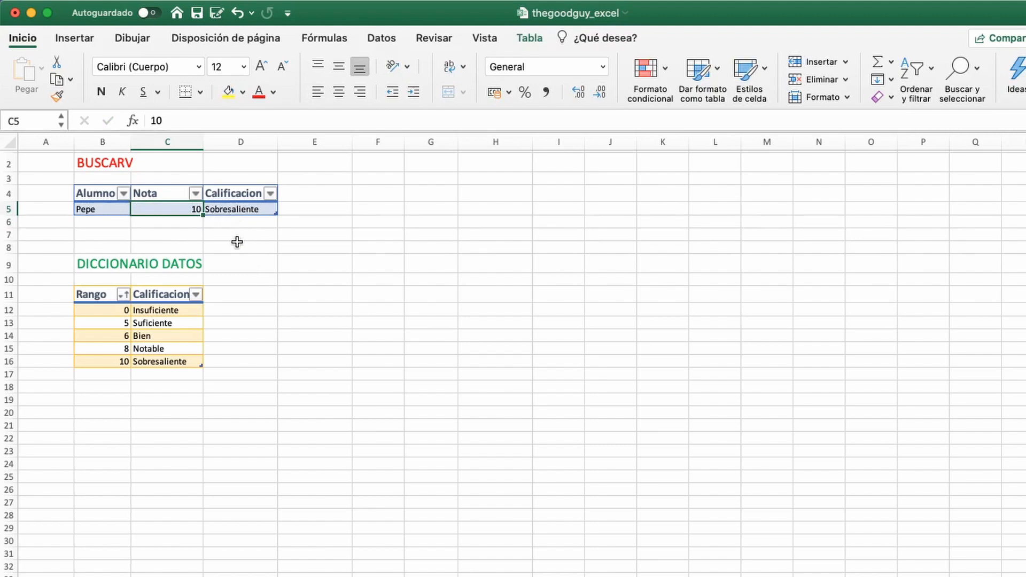
type("7")
key("Return")
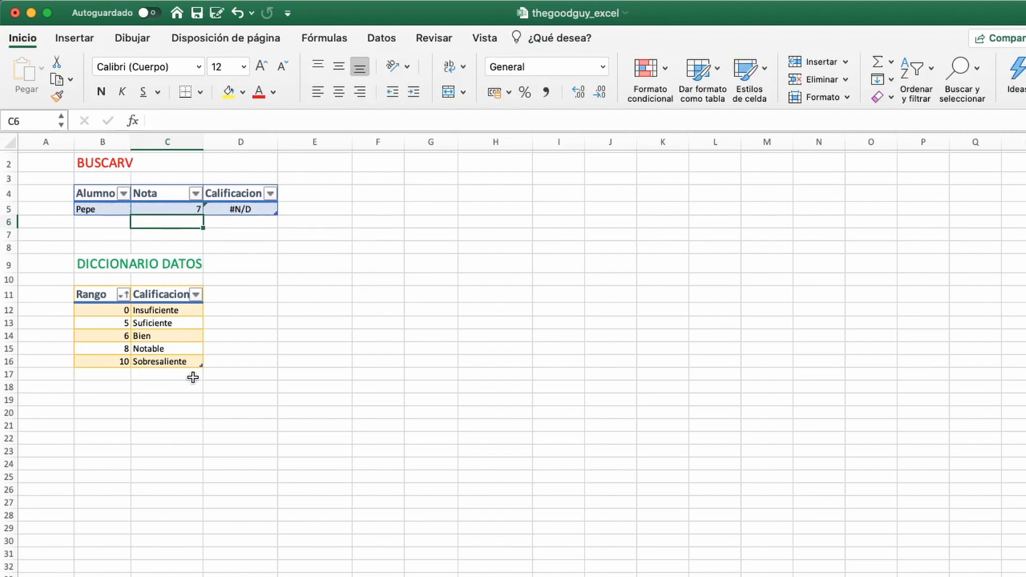
left_click(179, 208)
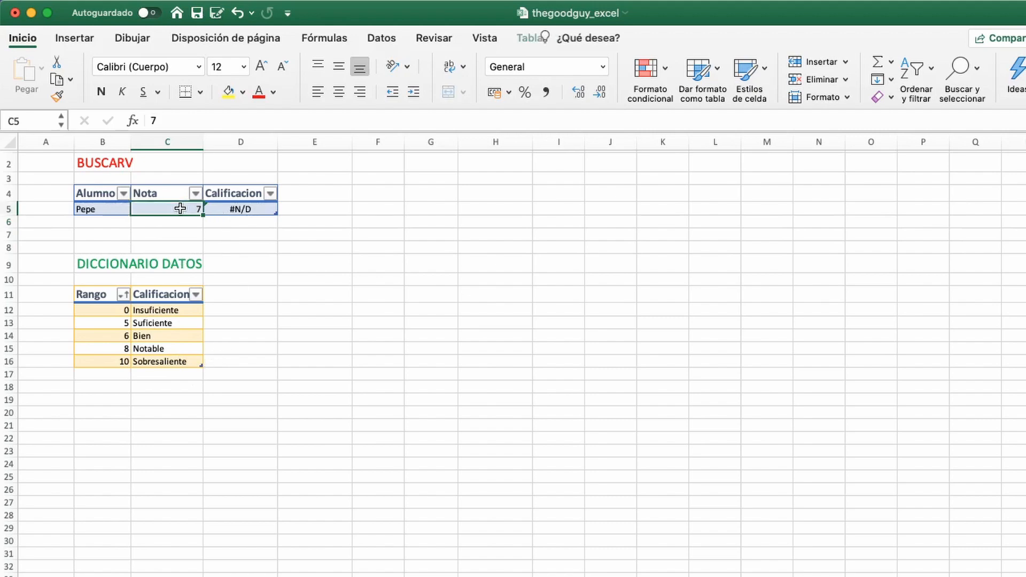
type("4,")
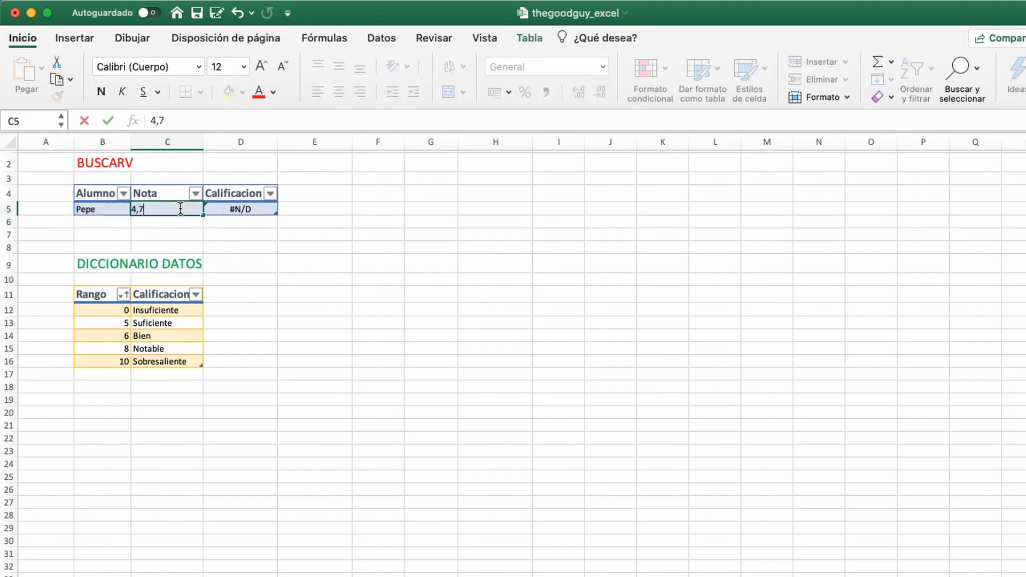
key("Return")
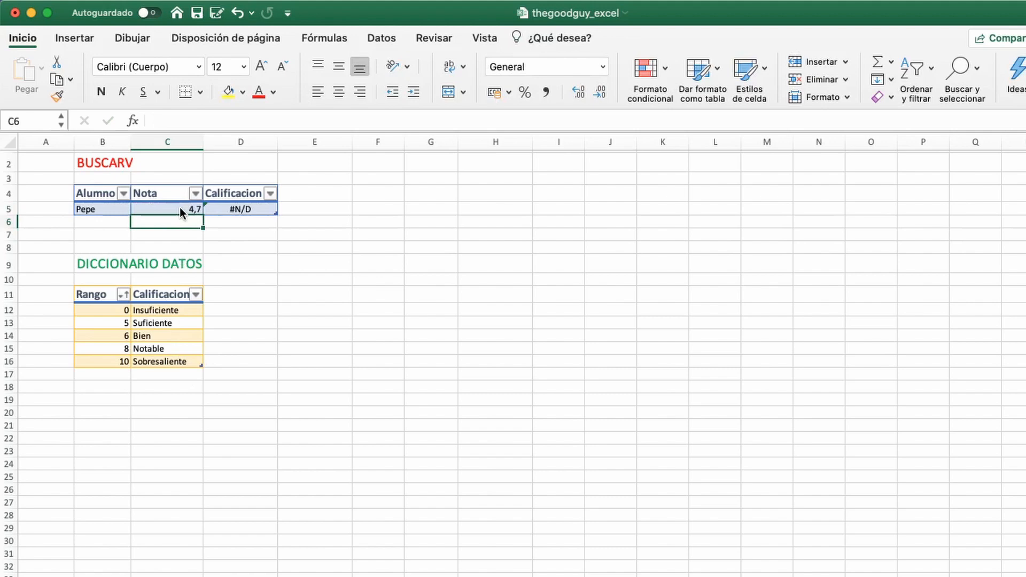
Change the last argument of the BUSCARV formula in D5 to VERDADERO for an approximate match
left_click(238, 209)
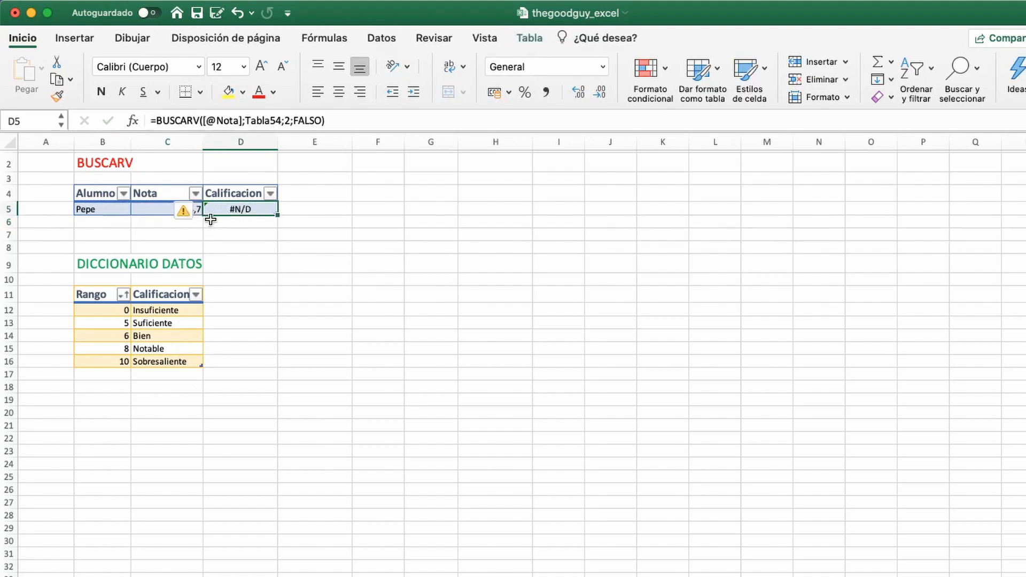
double_click(305, 122)
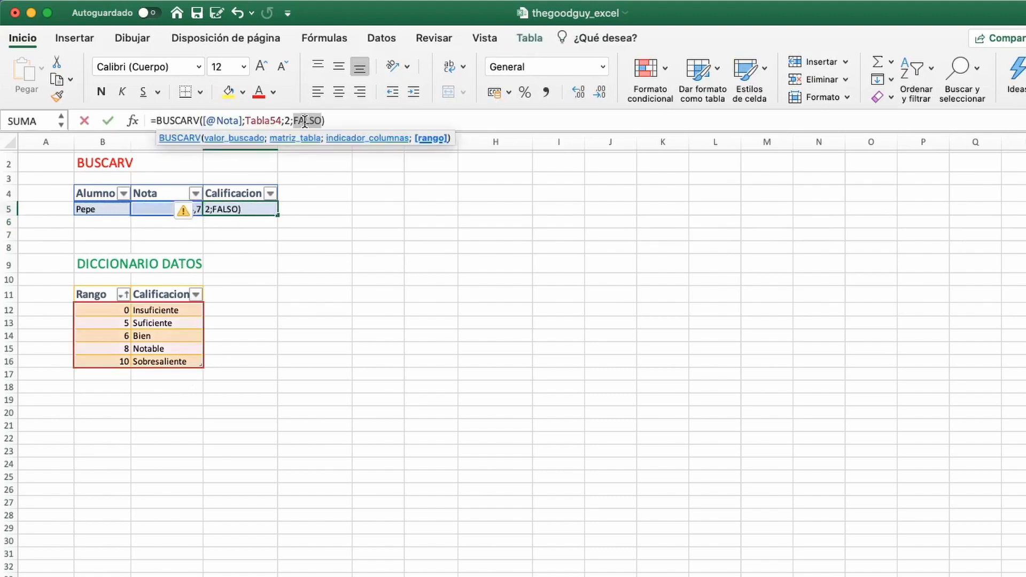
type("ver")
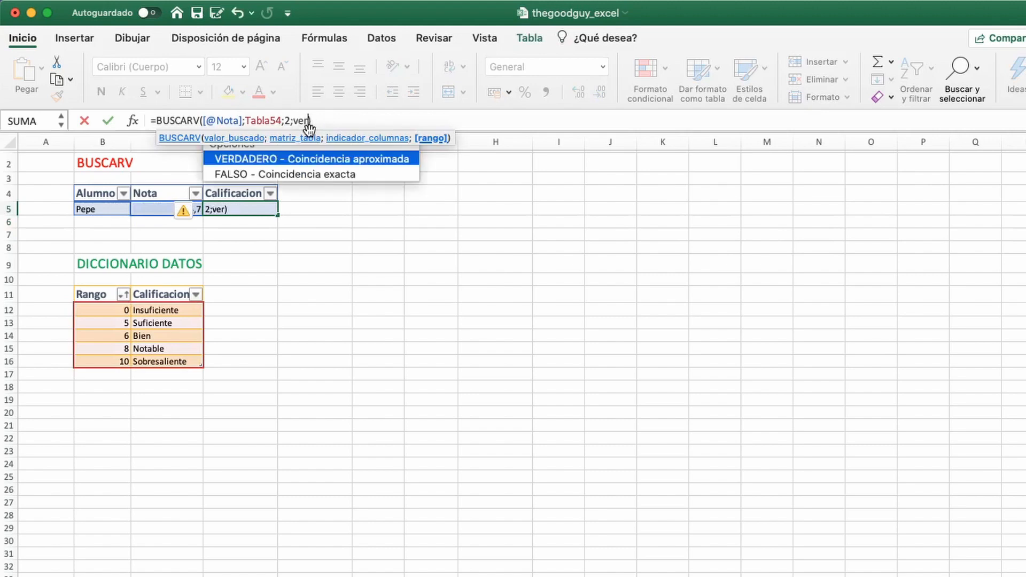
double_click(303, 157)
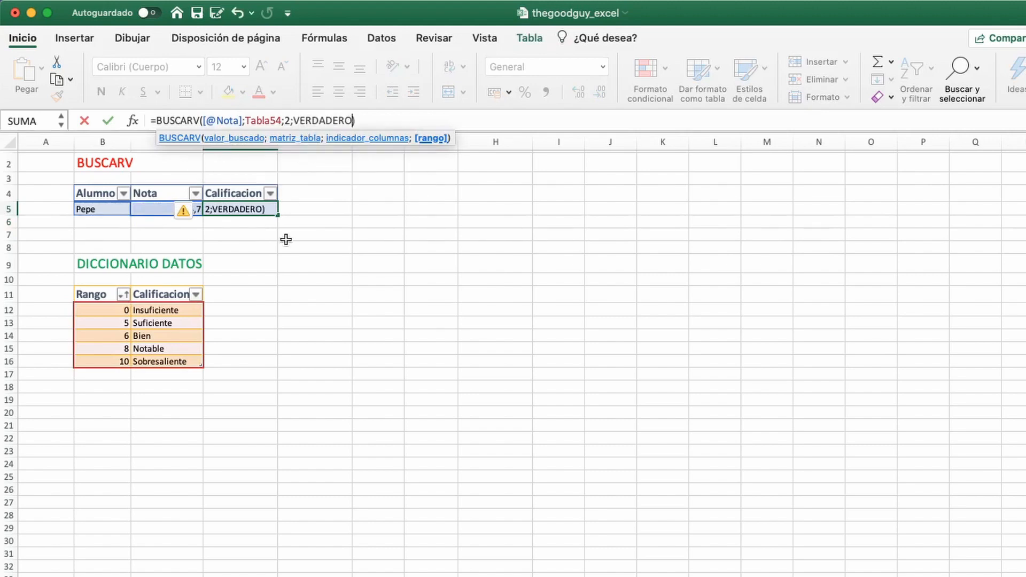
type(")")
key("Return")
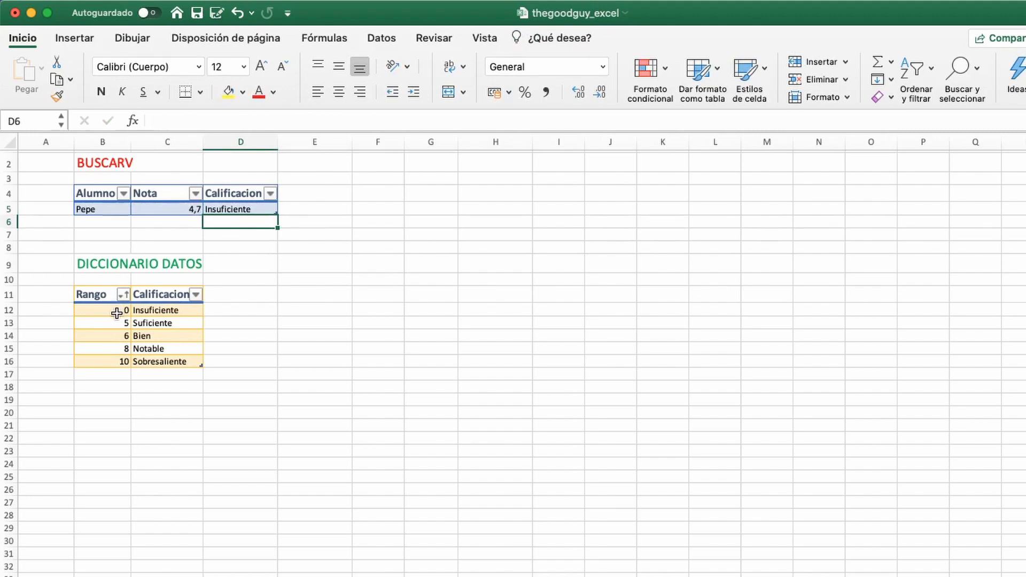
Set the student's Nota in C5 to 5,9 to test the approximate-match lookup
left_click(189, 214)
type("5,9")
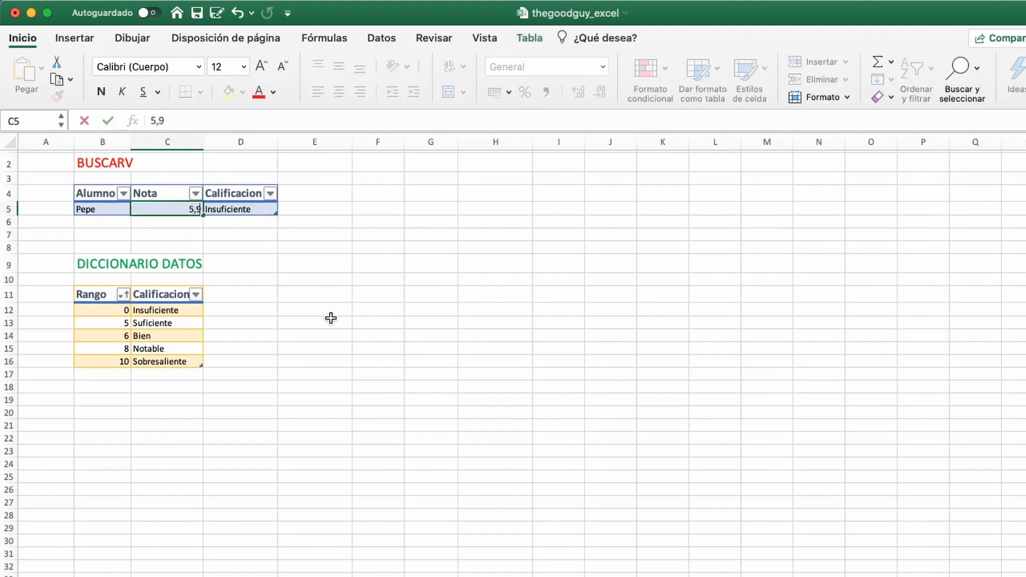
key("Return")
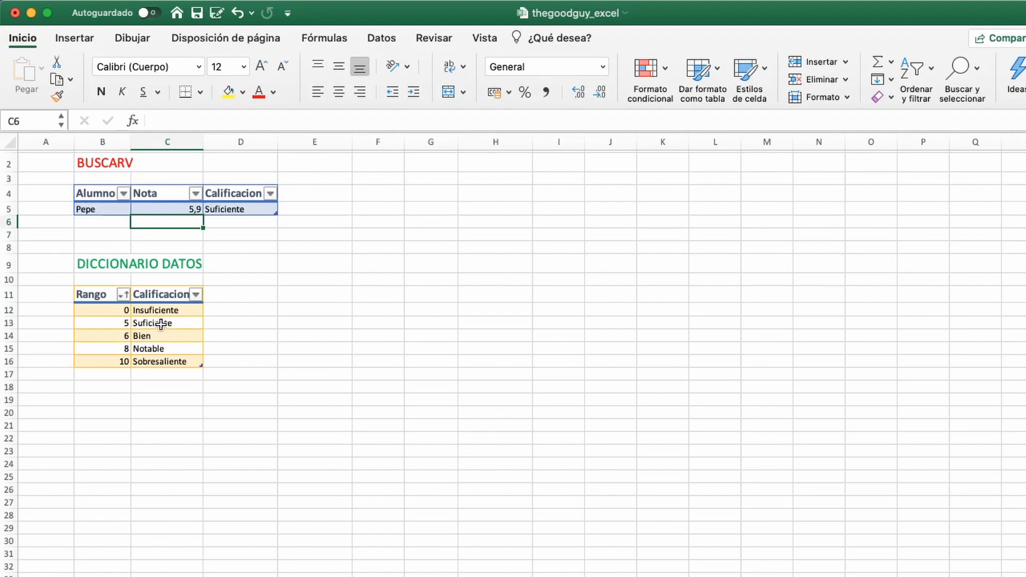
Test the approximate-match lookup by entering 8,9, 10 and finally 5 as the student's Nota in C5
left_click(194, 210)
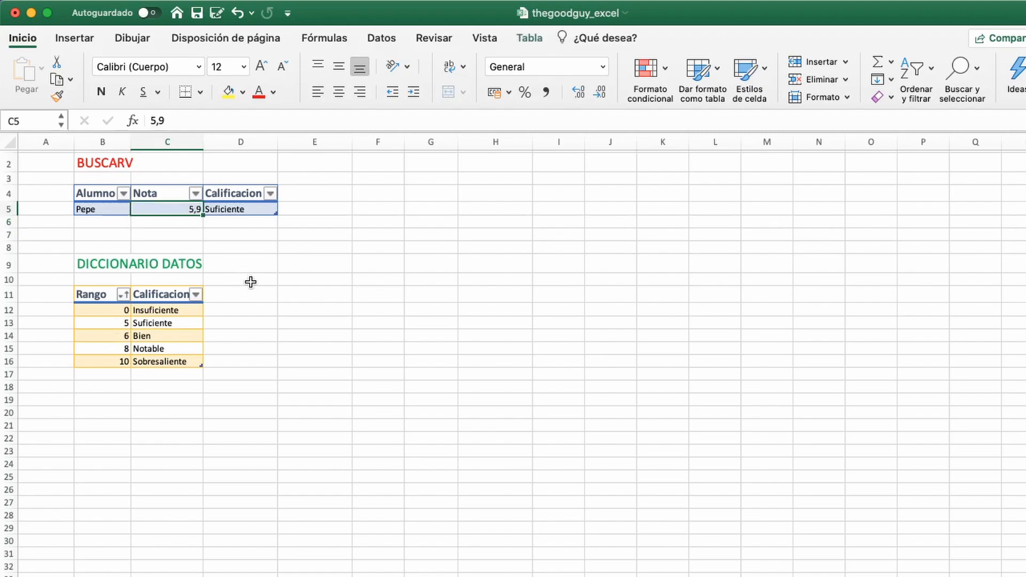
type("8,")
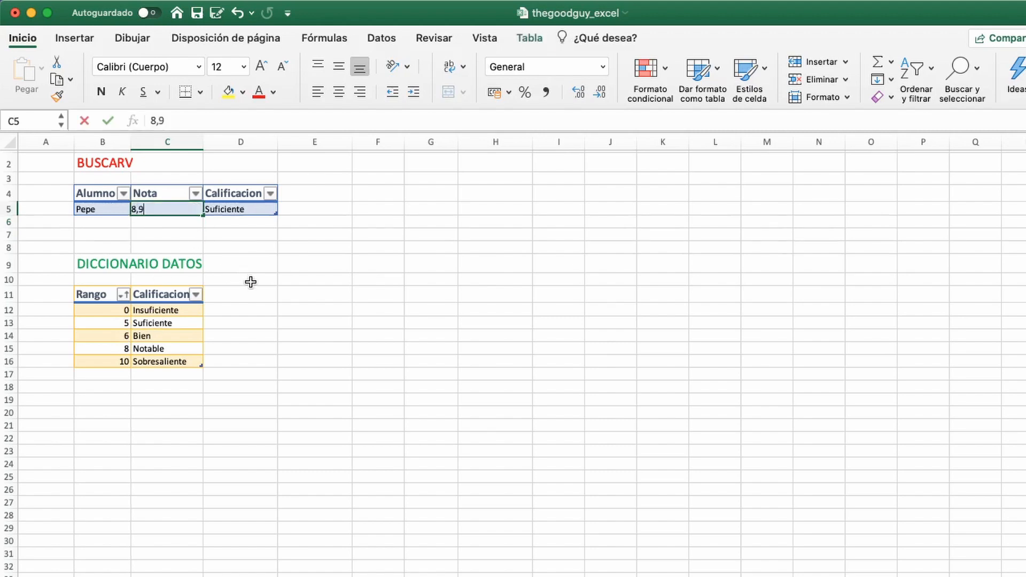
key("Return")
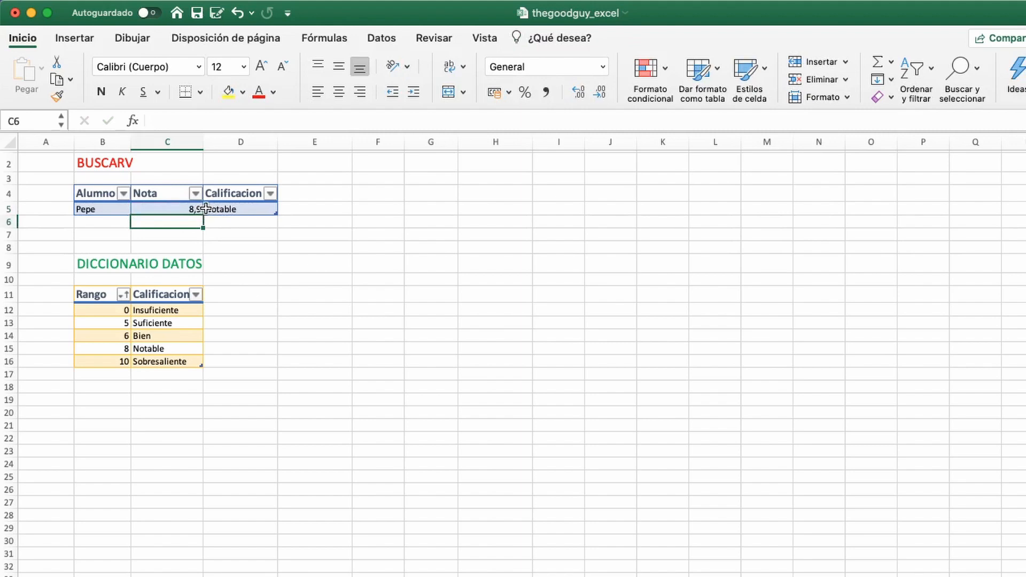
left_click(196, 209)
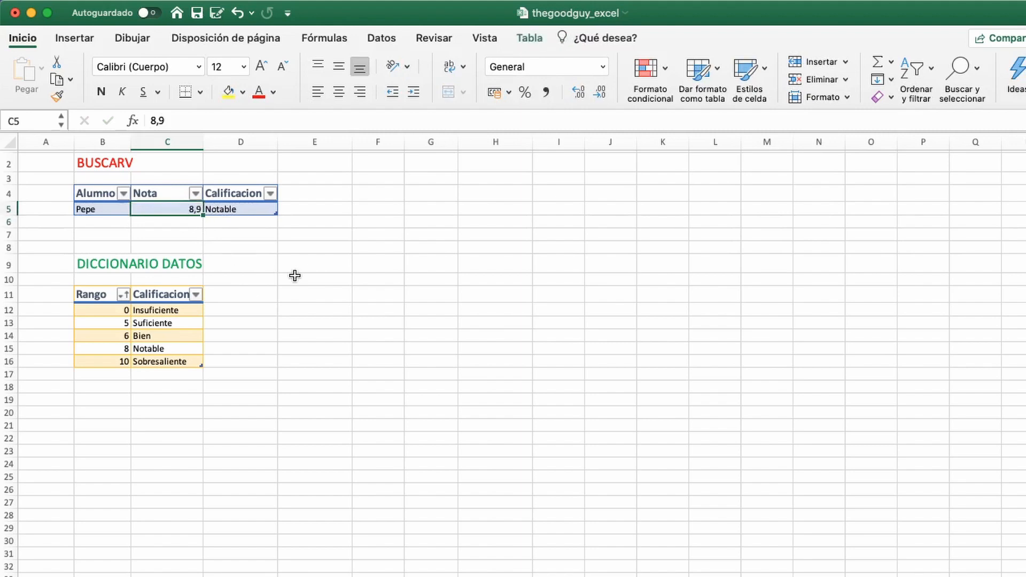
type("10")
key("Return")
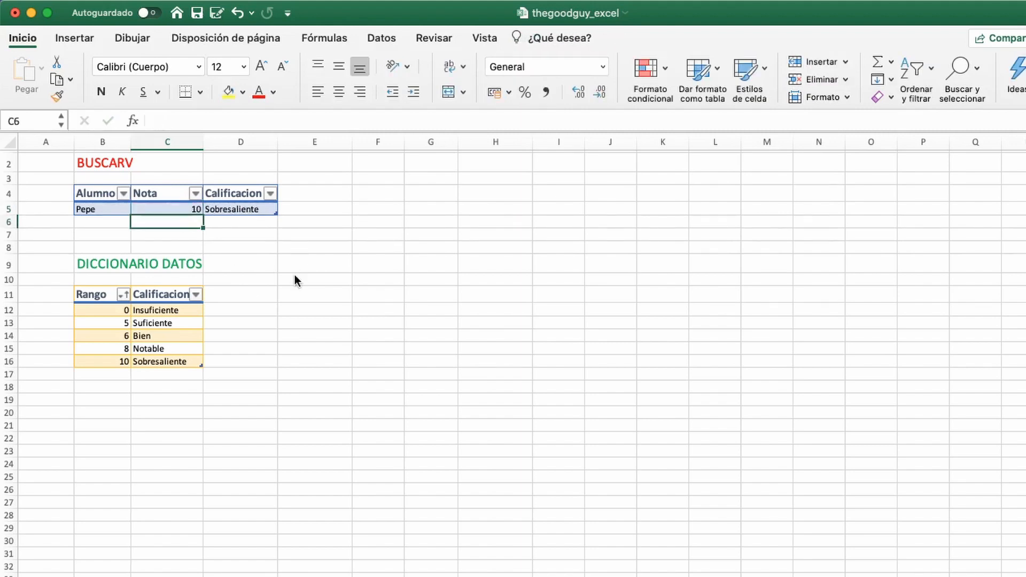
left_click(194, 209)
type("5")
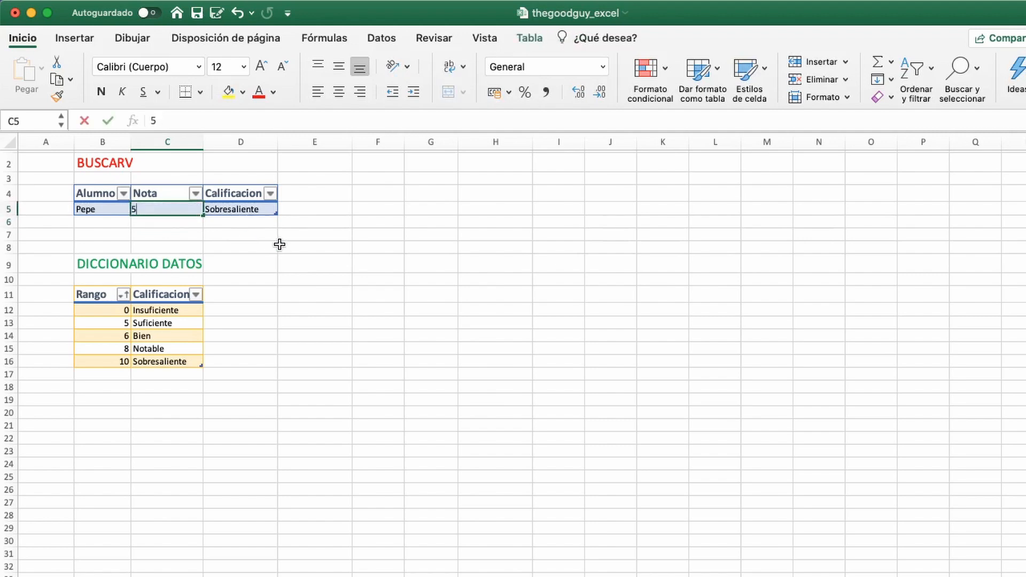
key("Return")
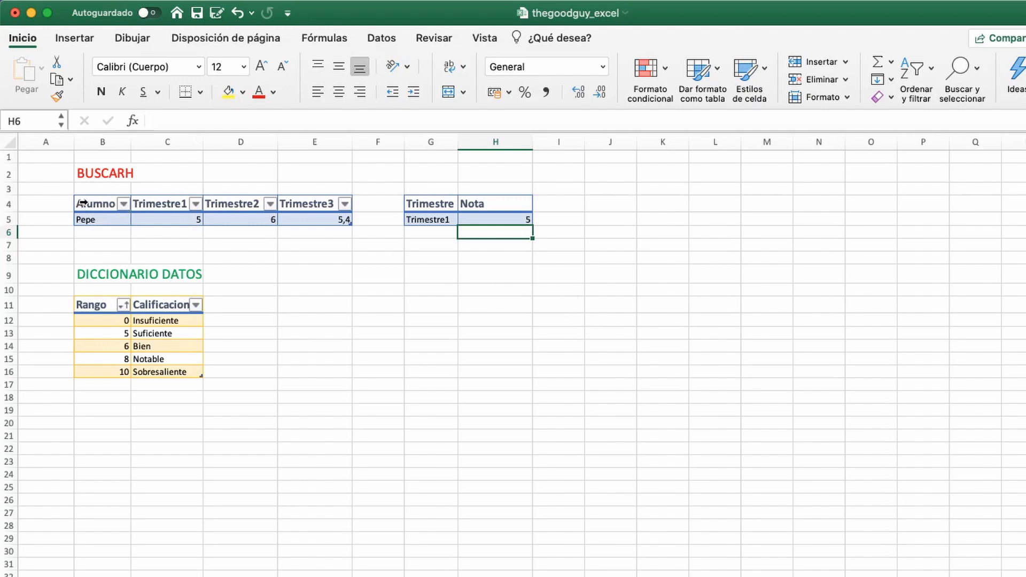
Examine the student's table of trimester grades and the separate Trimestre and Nota table on the BUSCARH sheet
left_click_drag(83, 202, 81, 217)
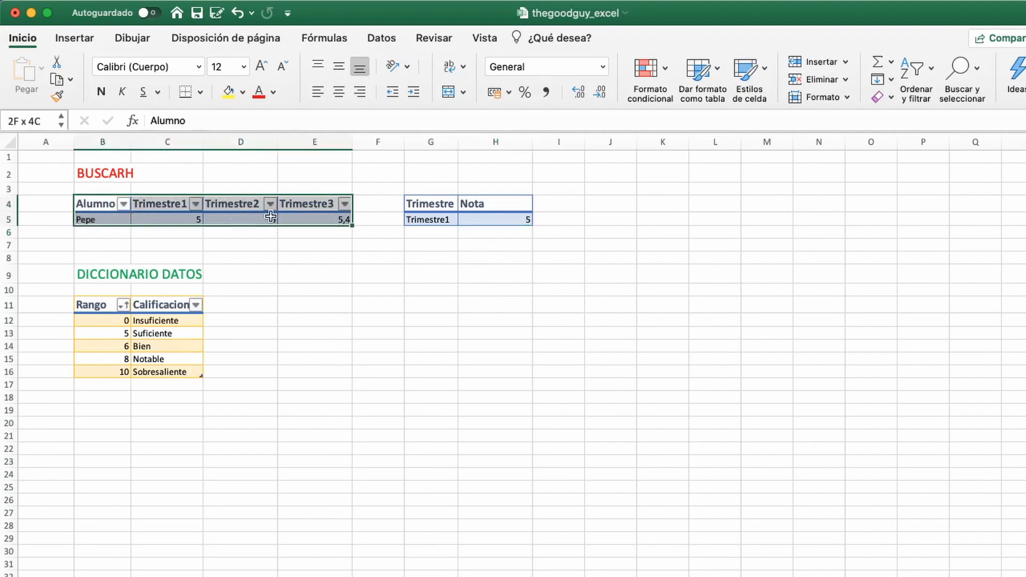
left_click(374, 244)
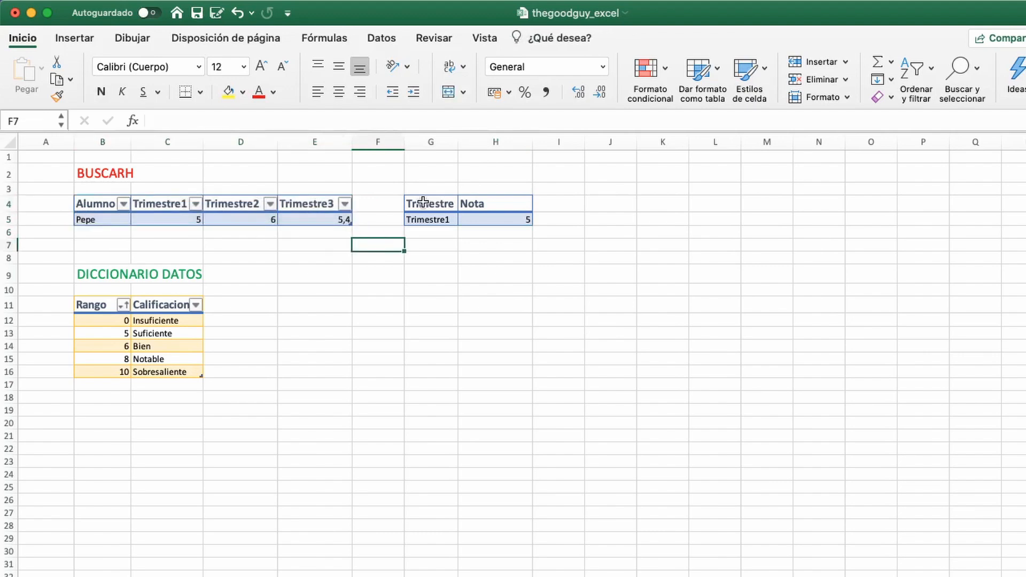
left_click(423, 202)
left_click_drag(423, 202, 499, 215)
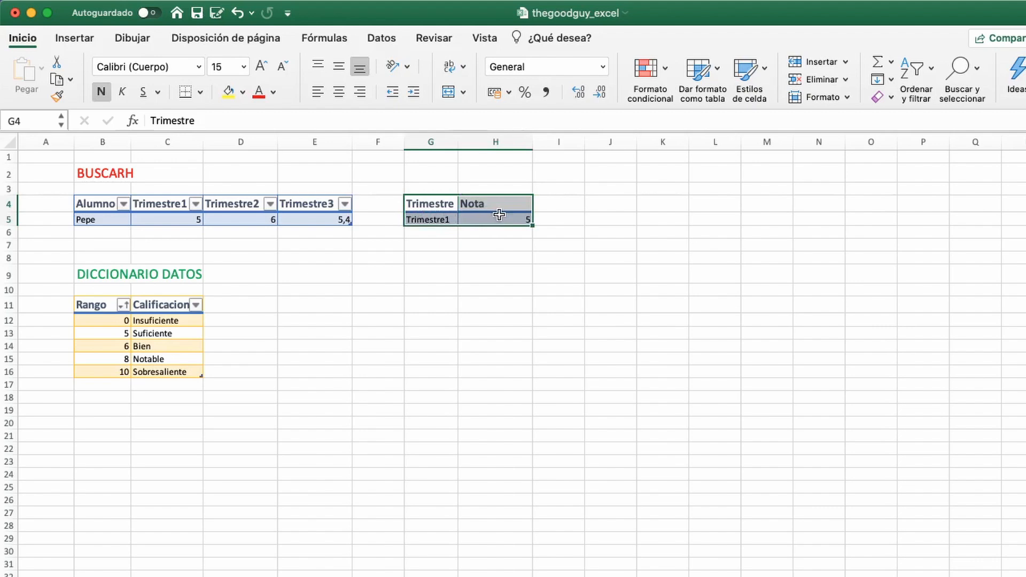
left_click(499, 235)
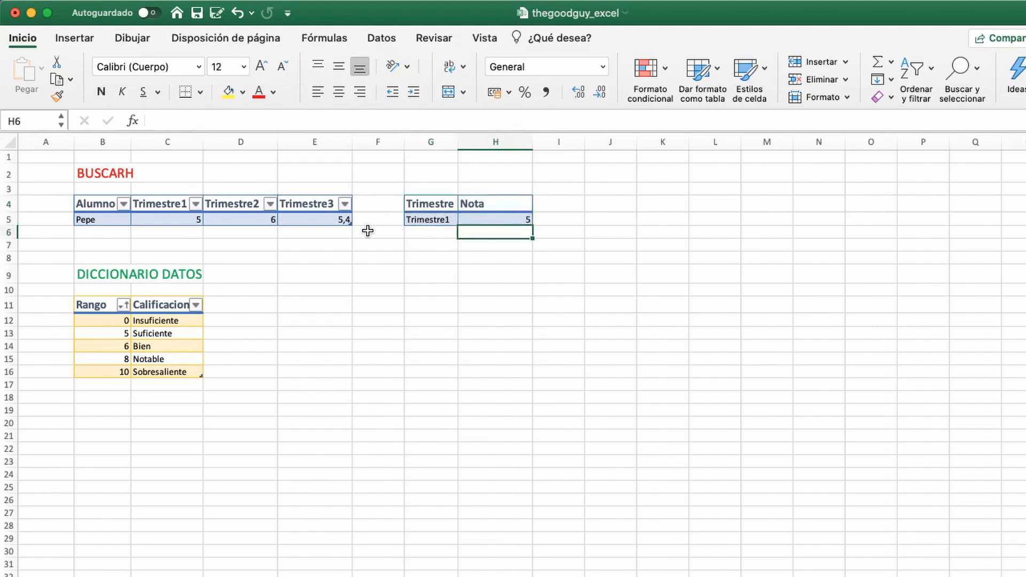
Inspect the student's grade for each of the three trimesters and the Trimestre chosen as lookup value in G5
left_click(82, 219)
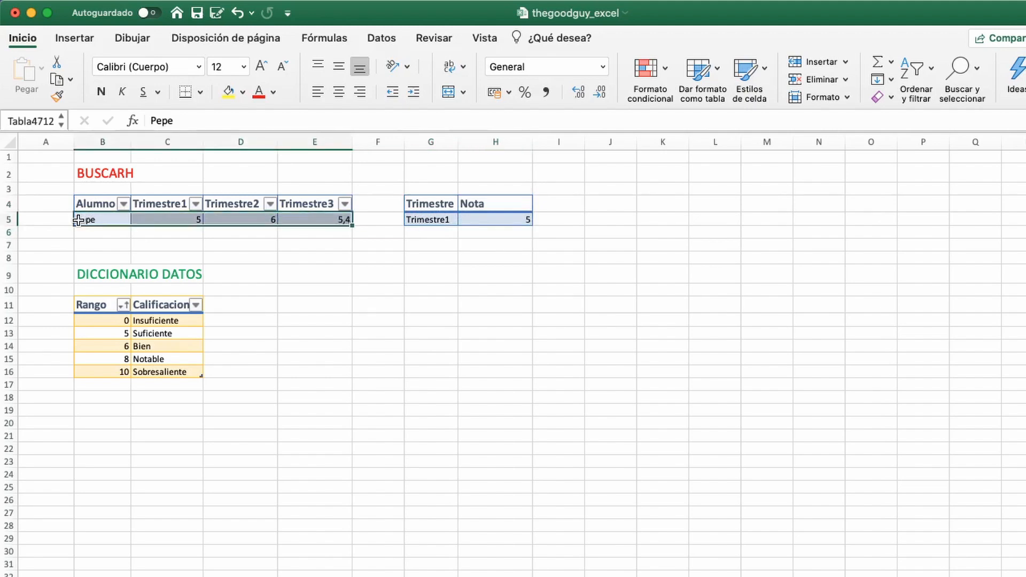
left_click(259, 231)
left_click(171, 221)
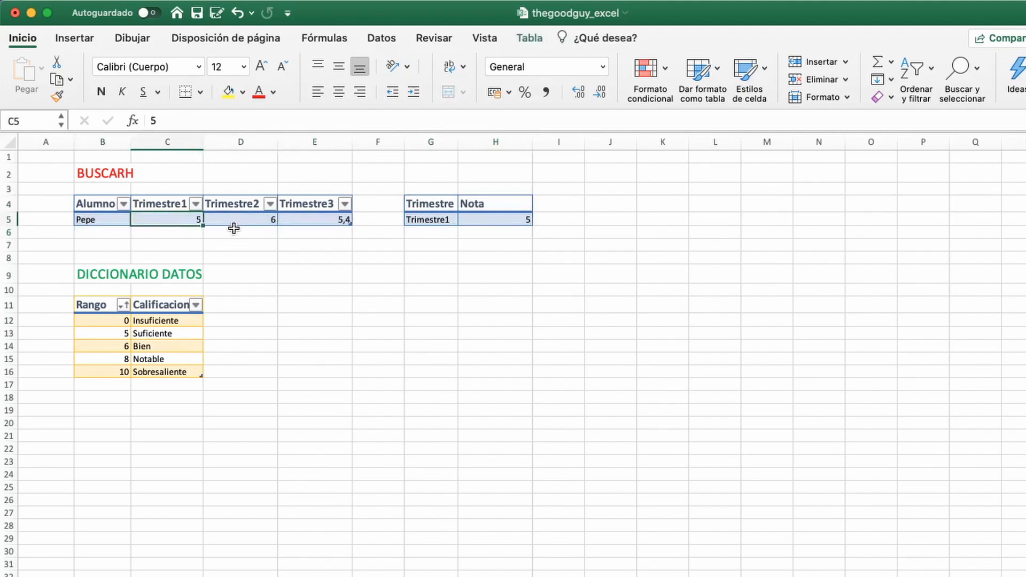
left_click(266, 222)
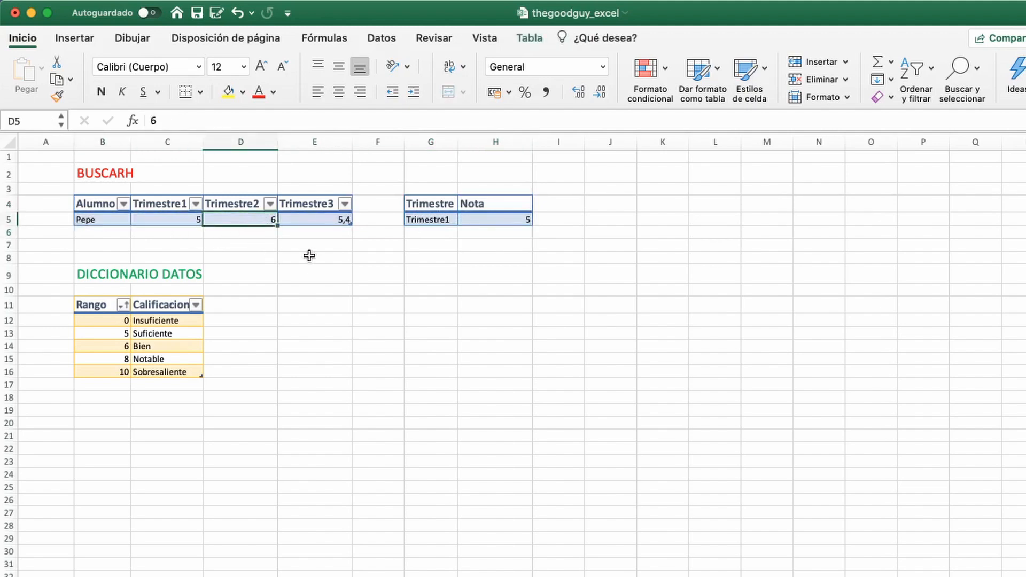
left_click(336, 222)
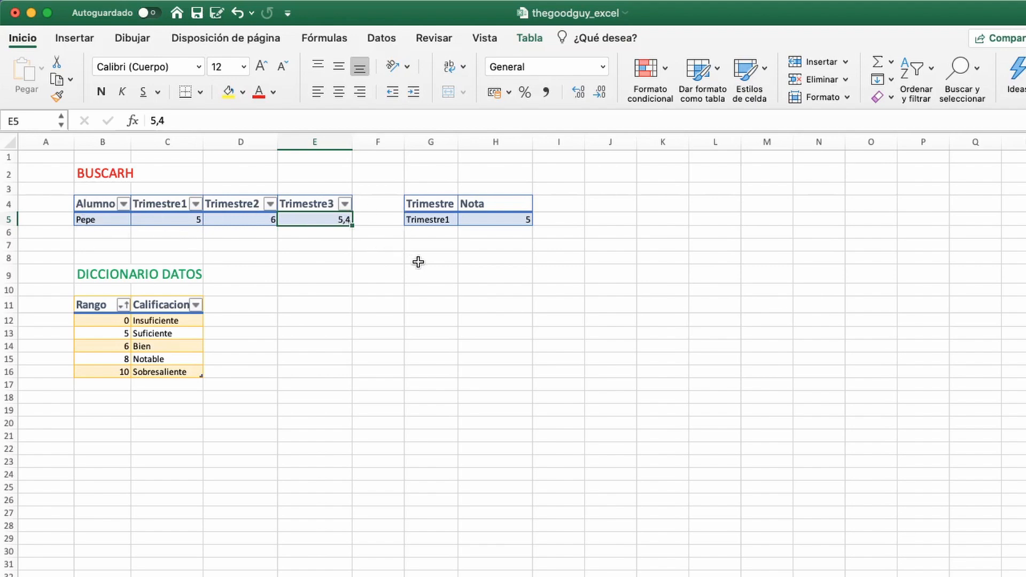
left_click(430, 204)
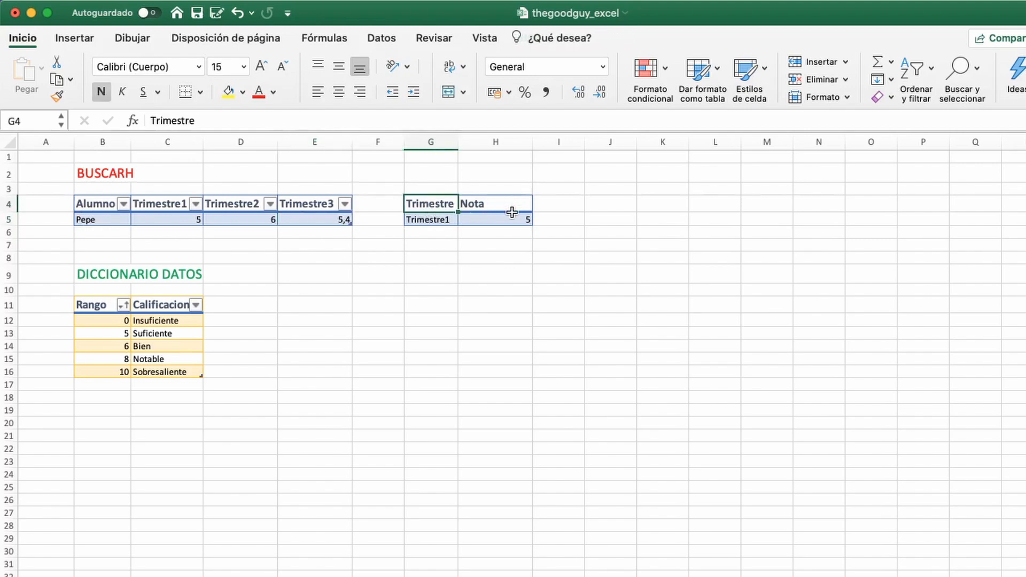
left_click(431, 219)
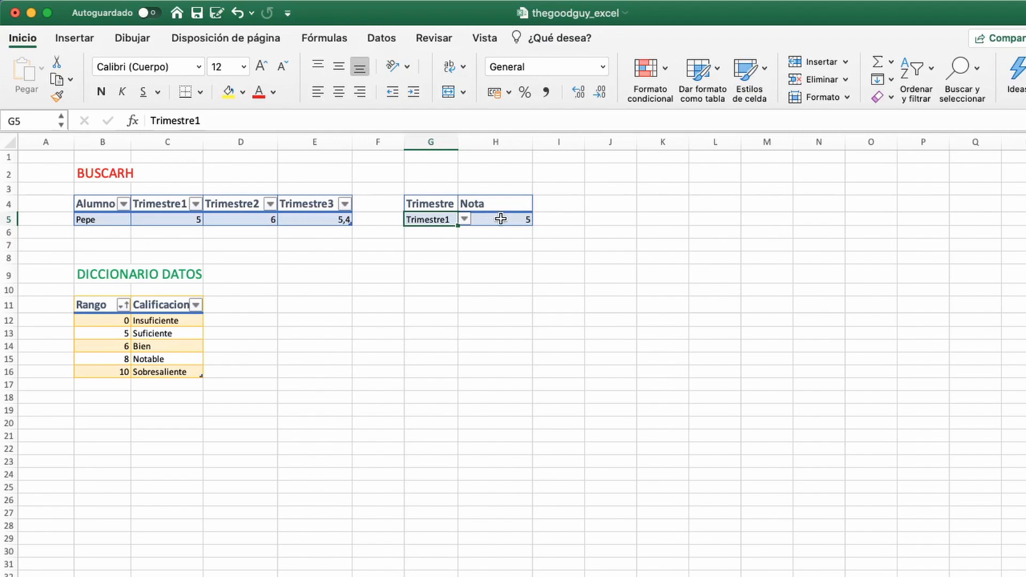
Clear the existing BUSCARH formula from the Nota cell H5
left_click(495, 218)
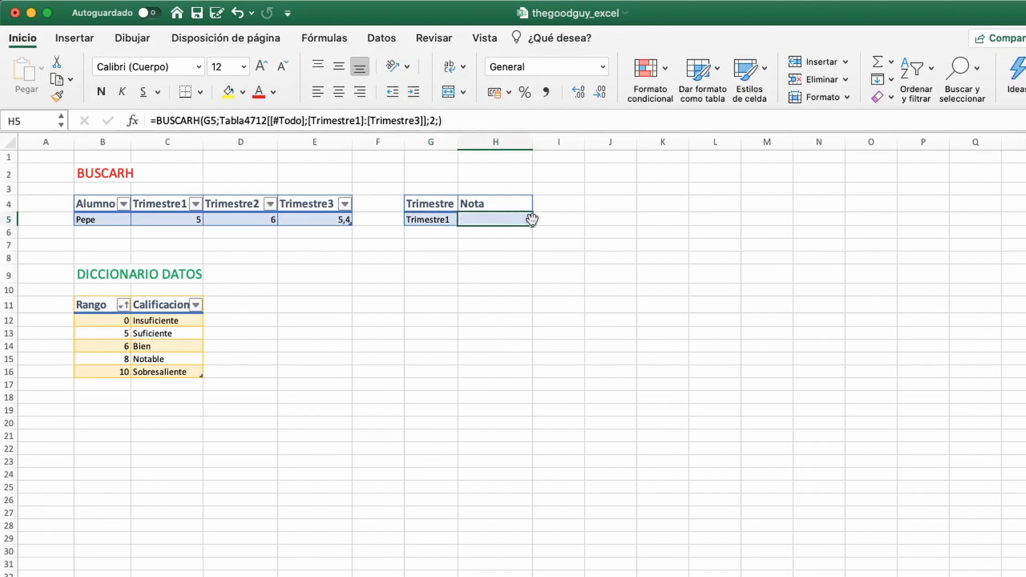
key("super+z")
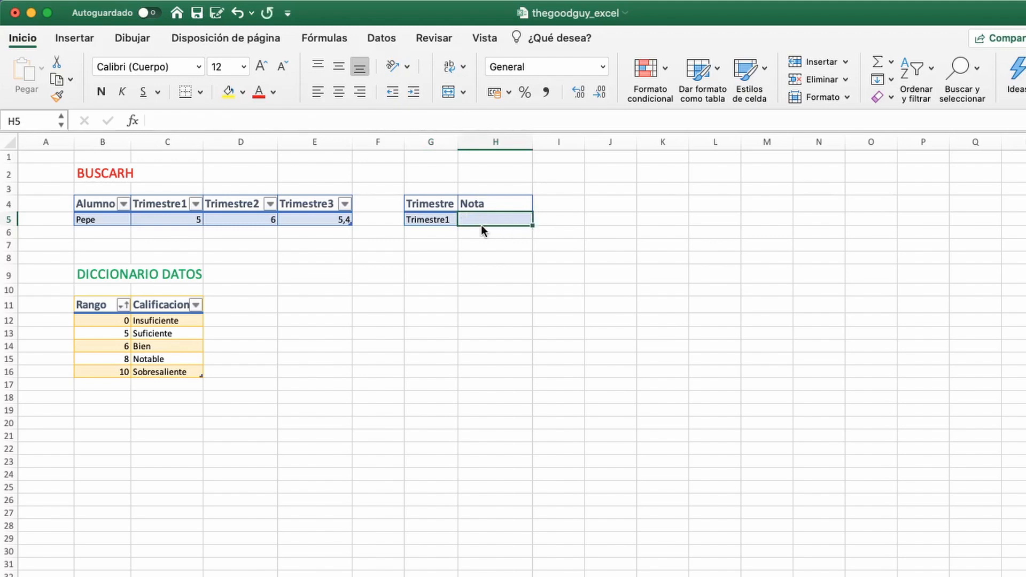
left_click(459, 242)
Try building a BUSCARH formula in H5 with G5 as lookup value and the Trimestre1 to Trimestre3 columns with headers as the matrix
left_click(487, 218)
type("=busc")
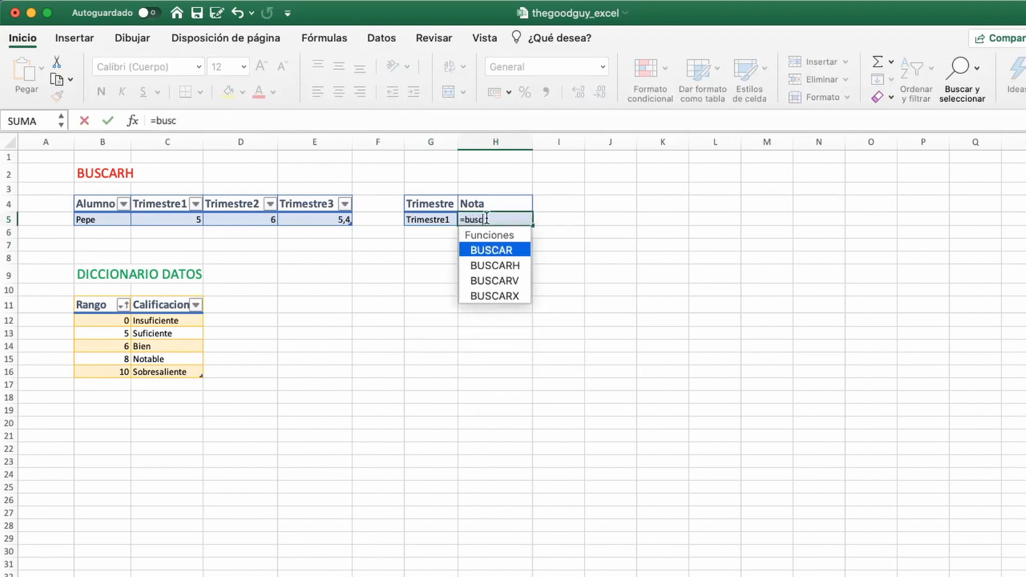
type("arh(")
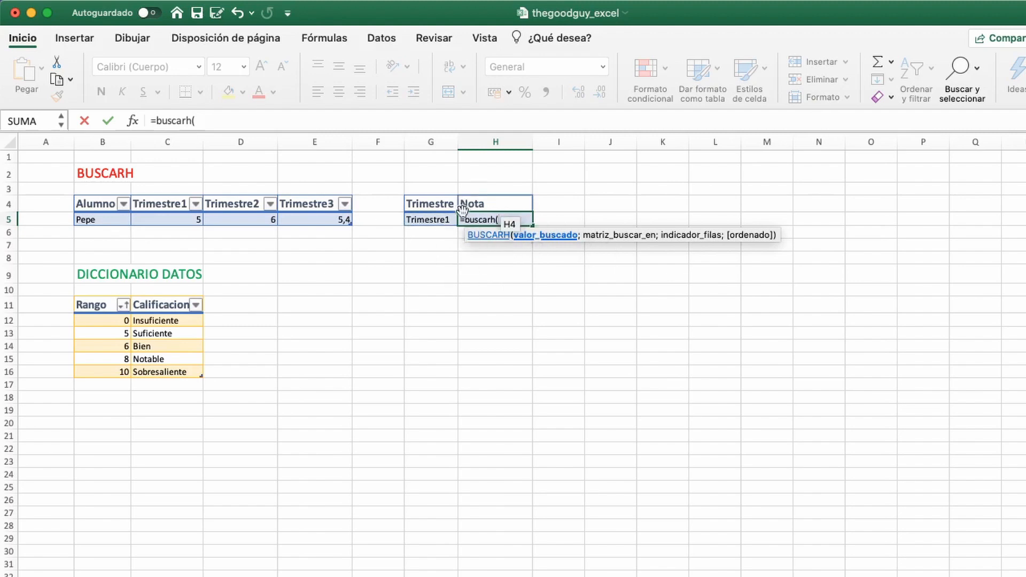
left_click(432, 220)
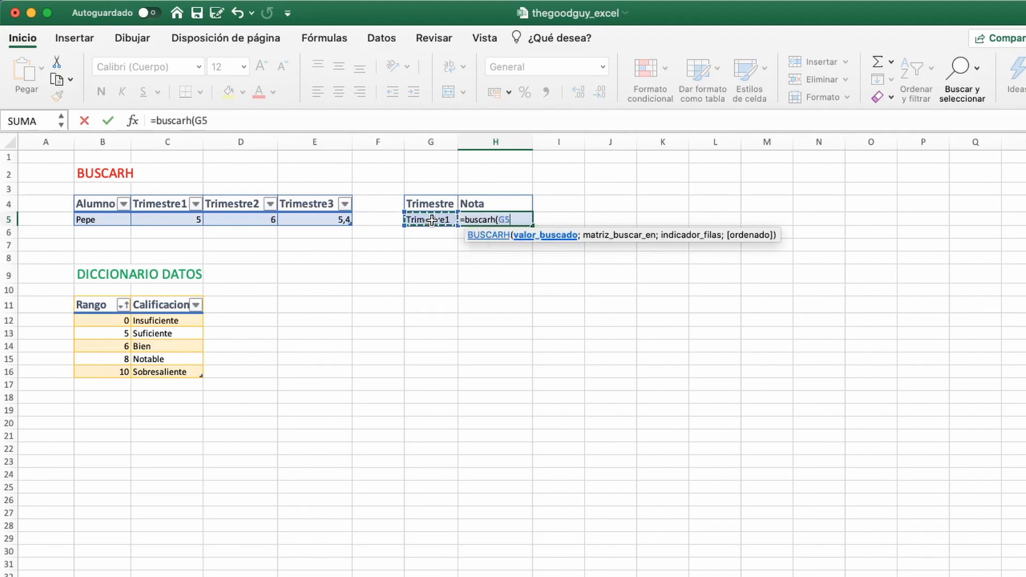
type(";")
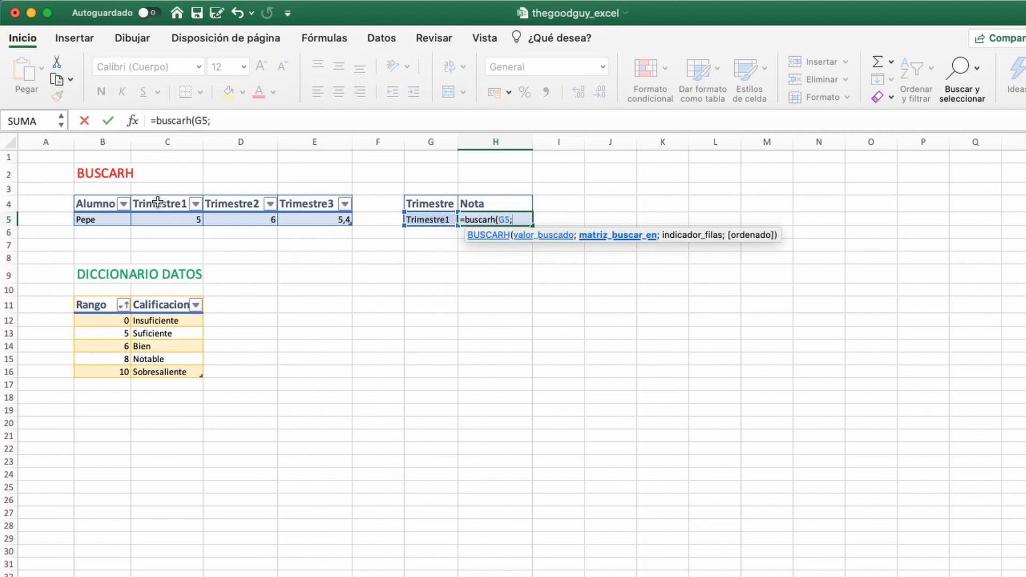
left_click_drag(157, 202, 303, 215)
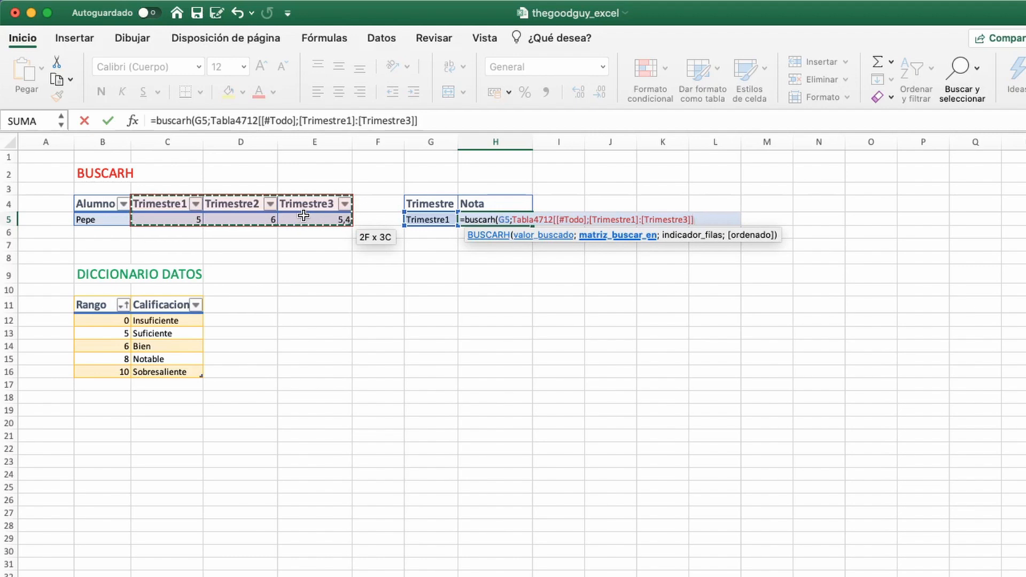
type(";")
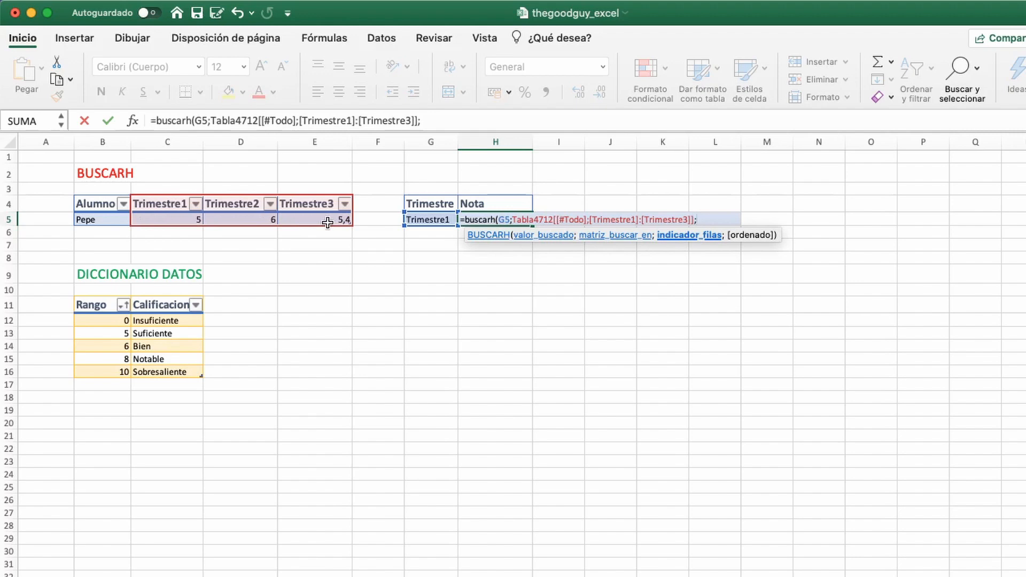
type(";")
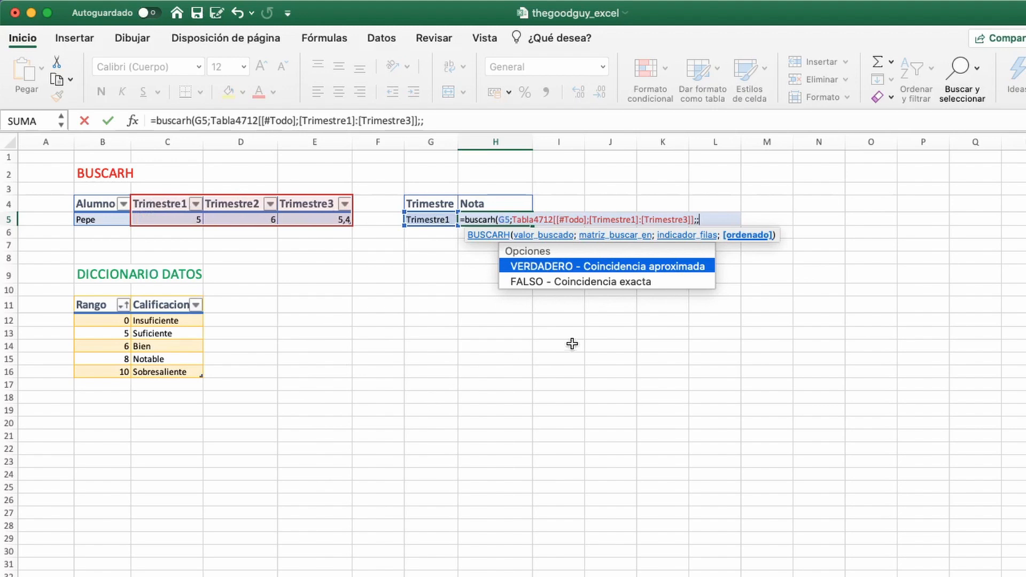
key("Escape")
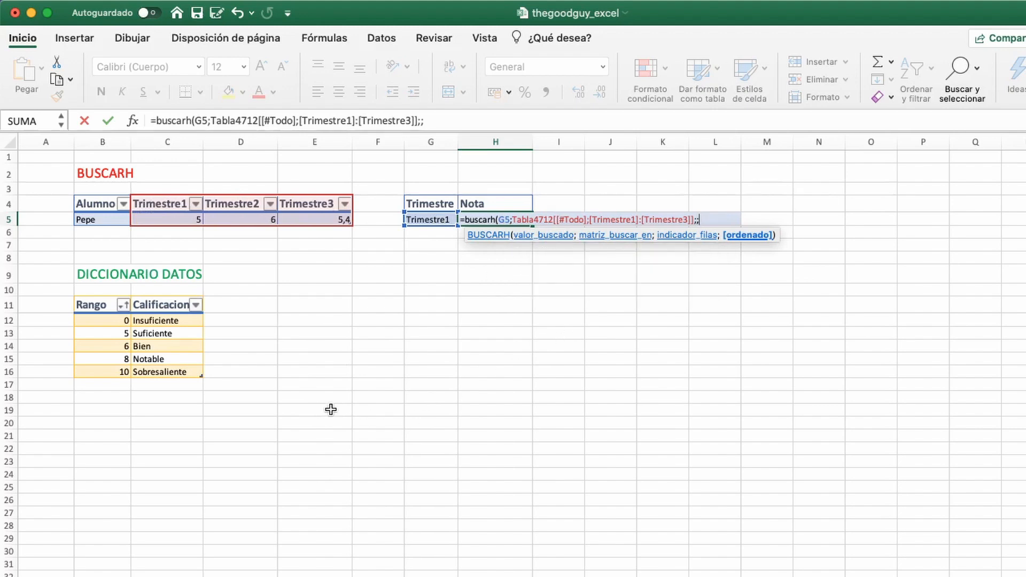
key("Escape")
Enter 1 in F19 and 10 in L19 as the two ends of a sample horizontal number row
left_click(398, 416)
type("1")
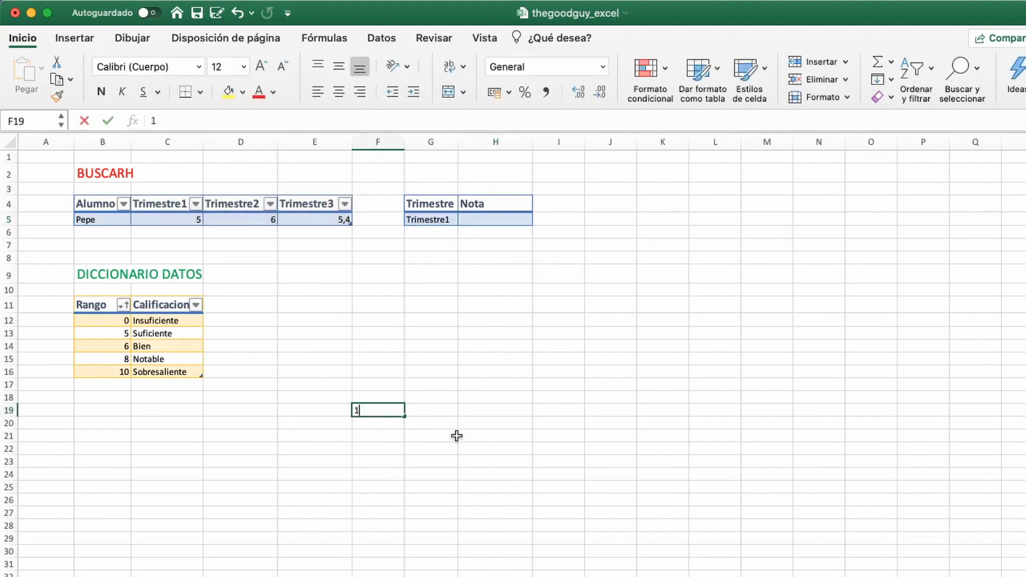
key("Tab")
key("Tab")
key("Tab")
key("Tab")
key("Tab")
key("Tab")
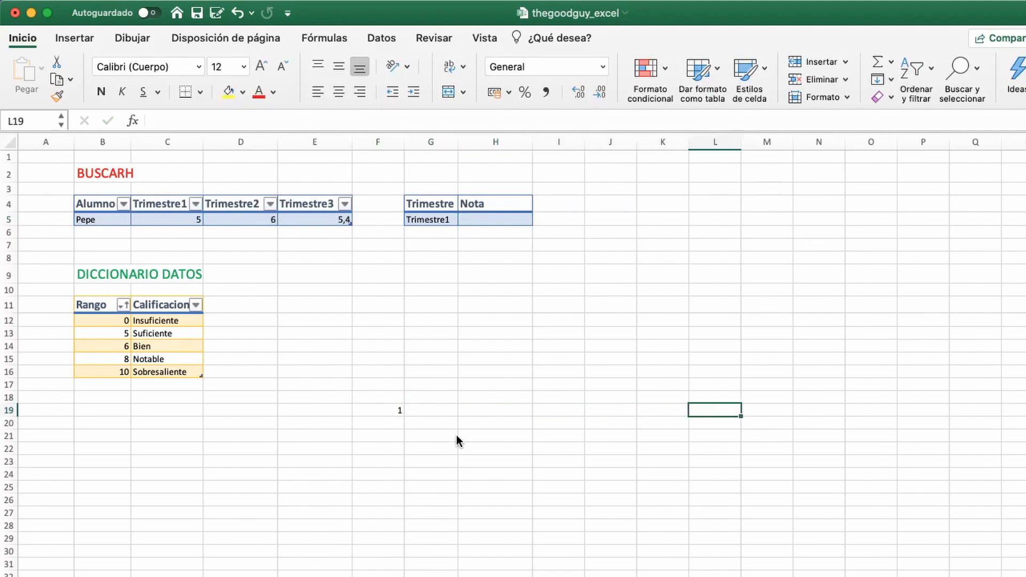
type("10")
Fill cells G19 to K19 with the consecutive numbers 2, 3, 4, 5 and 6
key("shift+Tab")
key("shift+Tab")
key("shift+Tab")
key("shift+Tab")
key("shift+Tab")
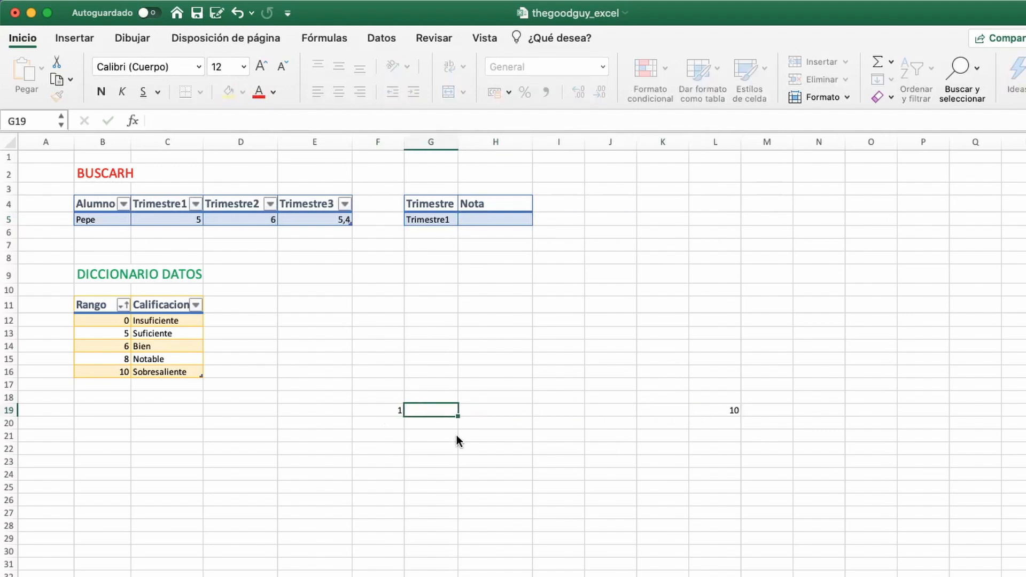
type("2")
key("Tab")
type("3")
key("Tab")
type("4")
key("Tab")
type("5")
key("Tab")
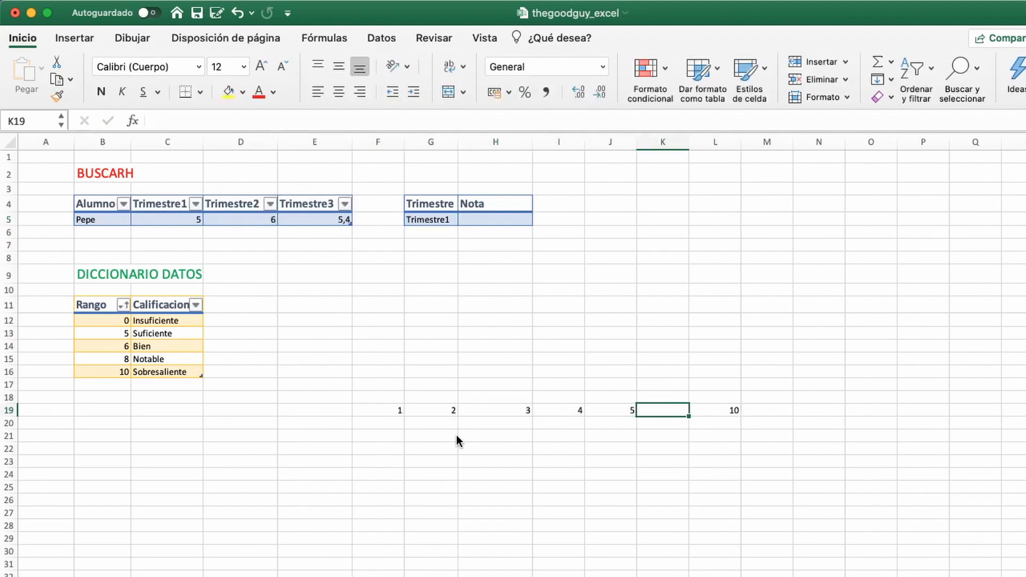
type("6")
key("Tab")
Add the heading SALES in F17, above the row of sample numbers
key("Down")
key("Down")
key("Up")
key("Left")
key("Left")
key("Left")
key("Left")
key("Left")
key("Left")
key("Left")
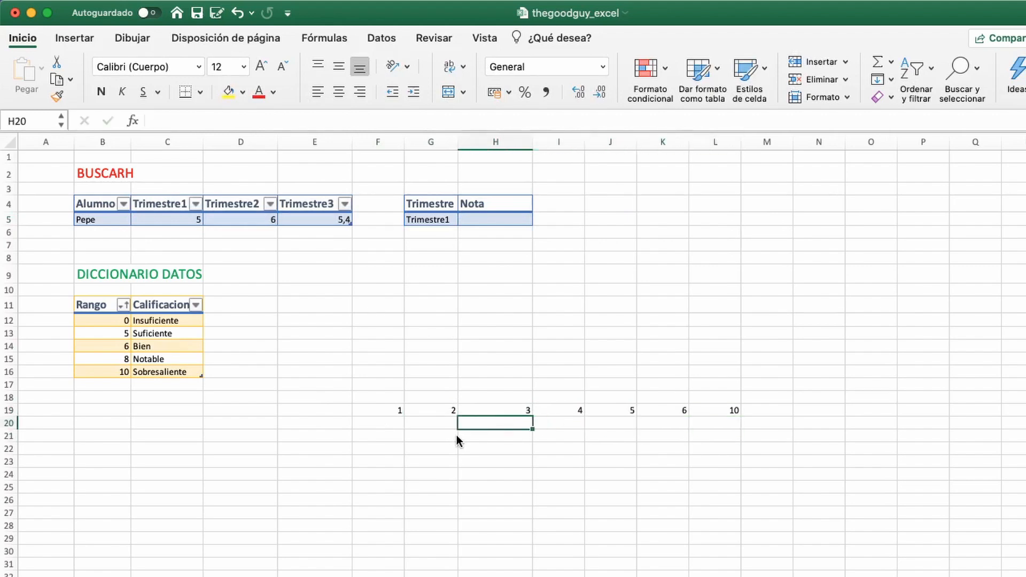
key("Up")
key("Up")
key("Up")
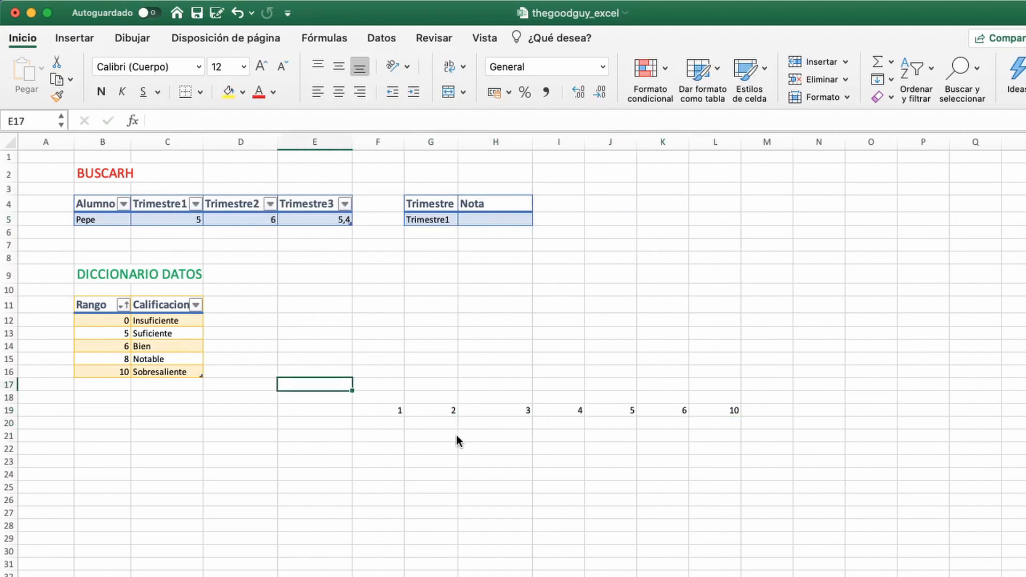
key("Right")
type("SALES")
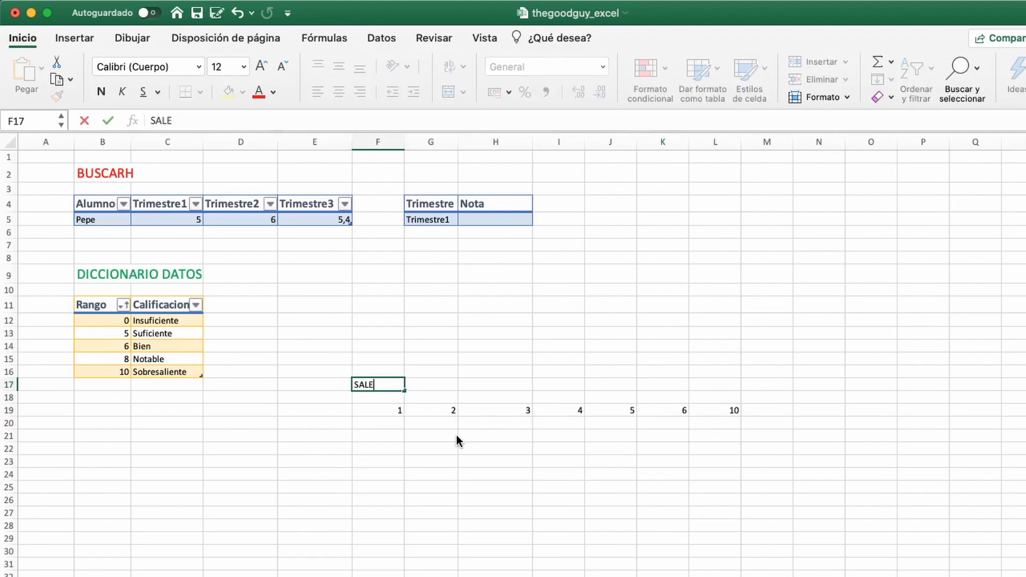
key("Down")
key("Down")
key("Down")
key("Down")
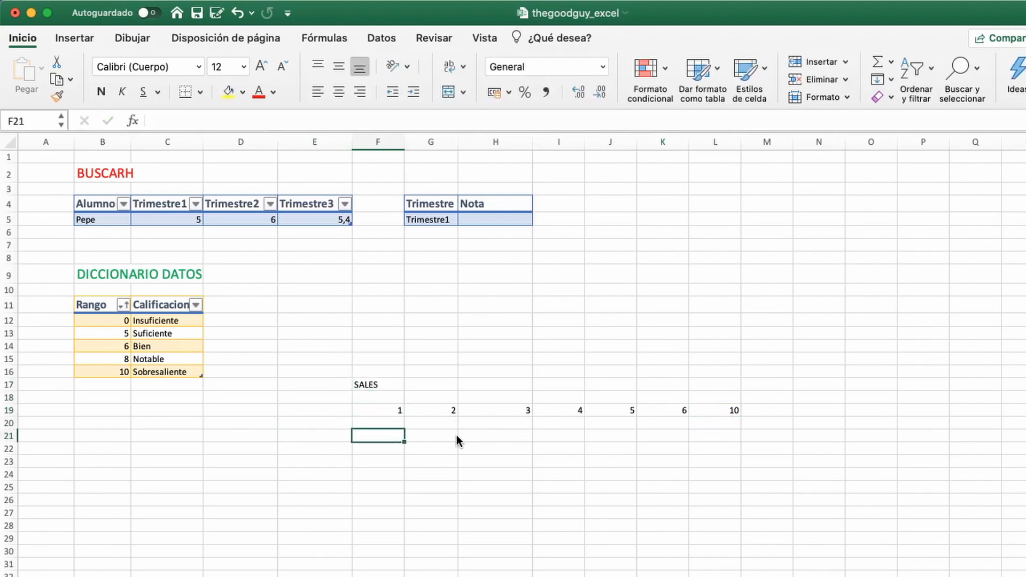
Label the sample sales row SEVILLA in cell E20
key("Up")
key("Left")
type("C")
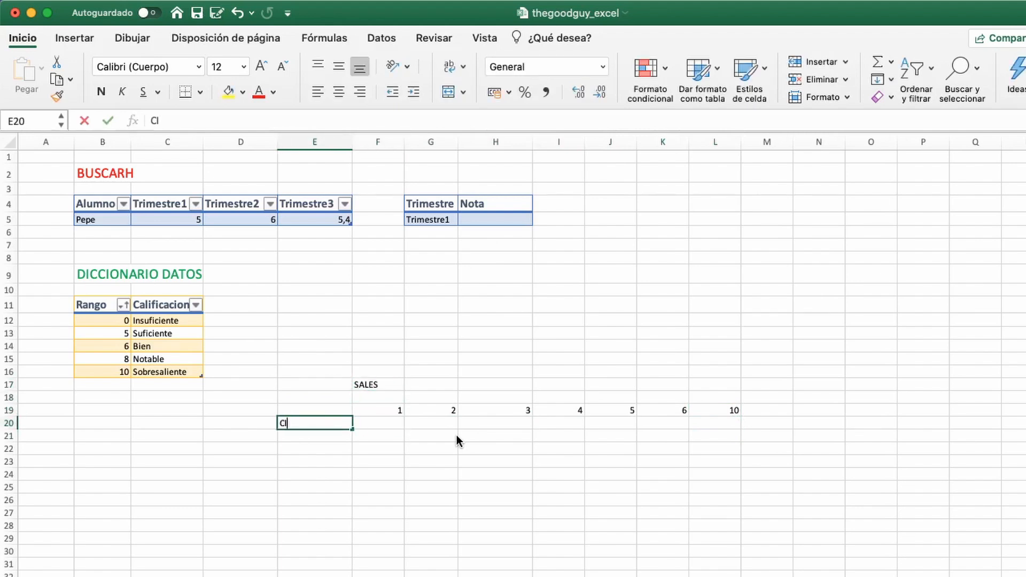
key("Escape")
type("SEVILLA")
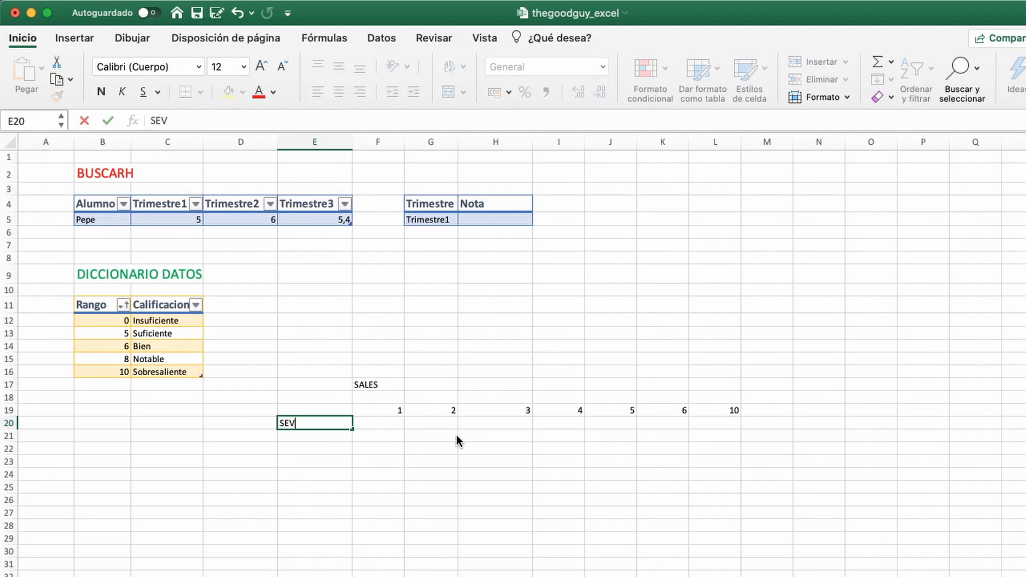
key("Tab")
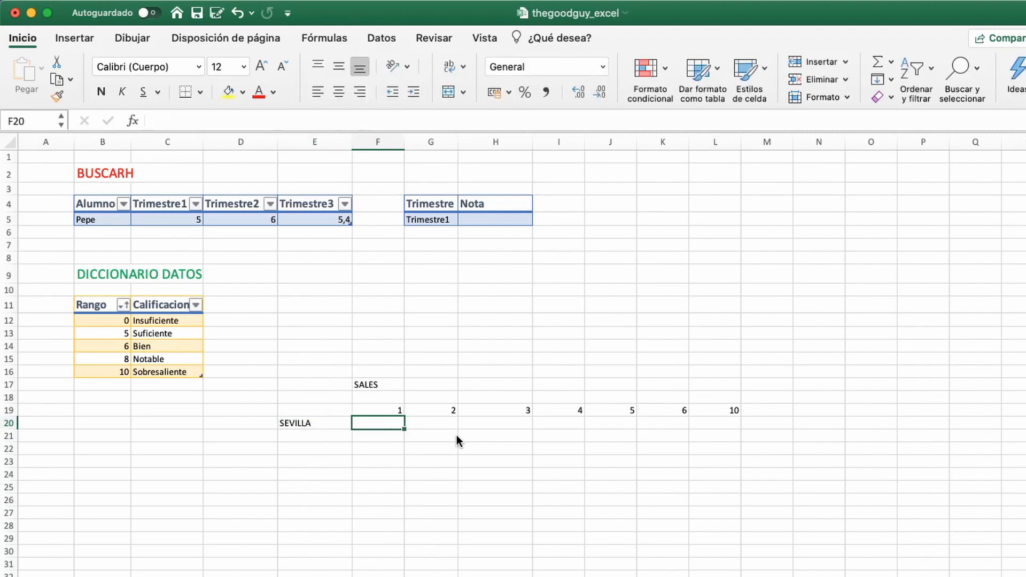
Enter the SEVILLA sales 20.000, 25.000 and 24.500 in F20 to H20, under numbers 1 to 3
type("20.000")
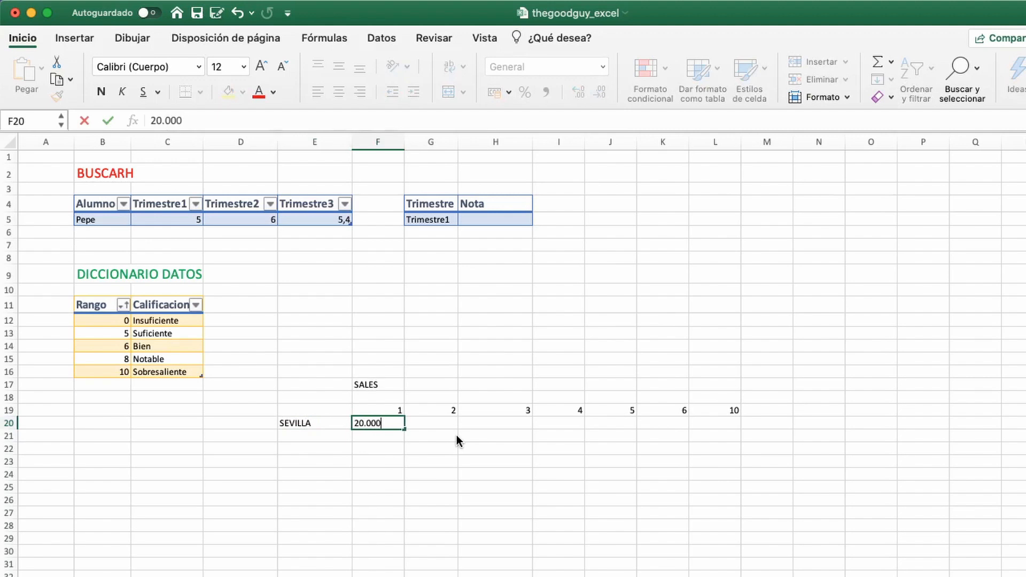
key("Tab")
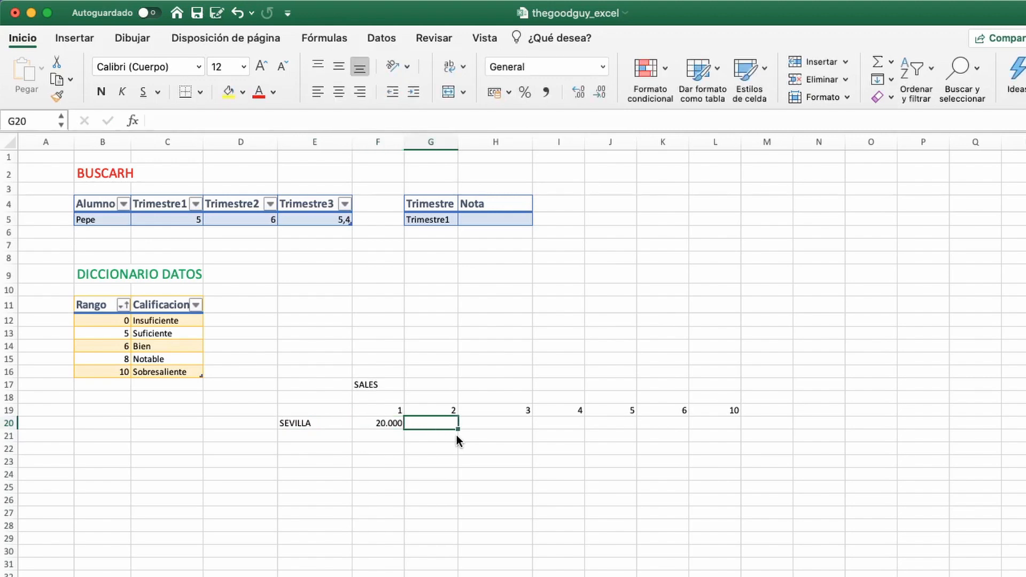
type("25")
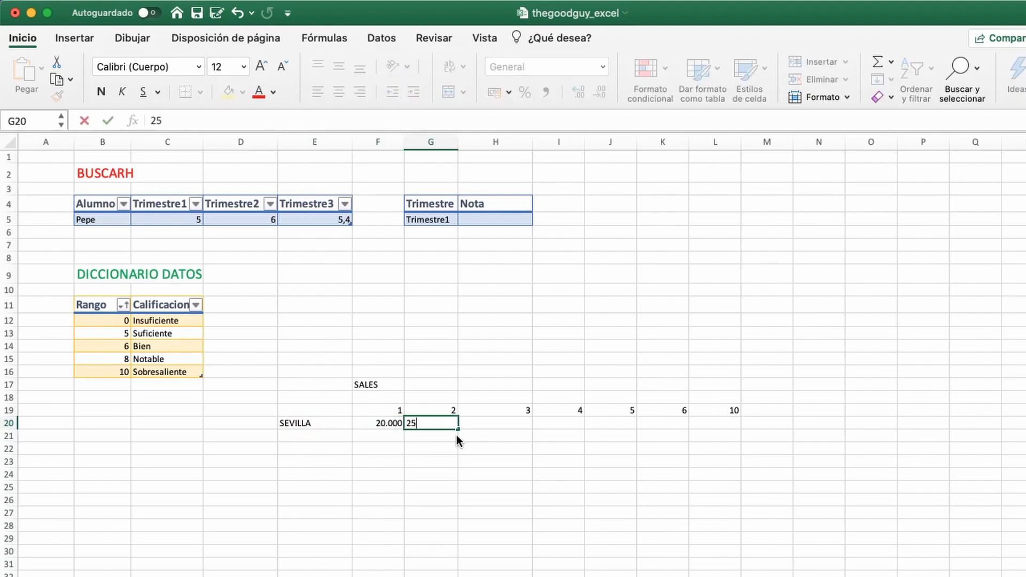
type(".0000")
key("Tab")
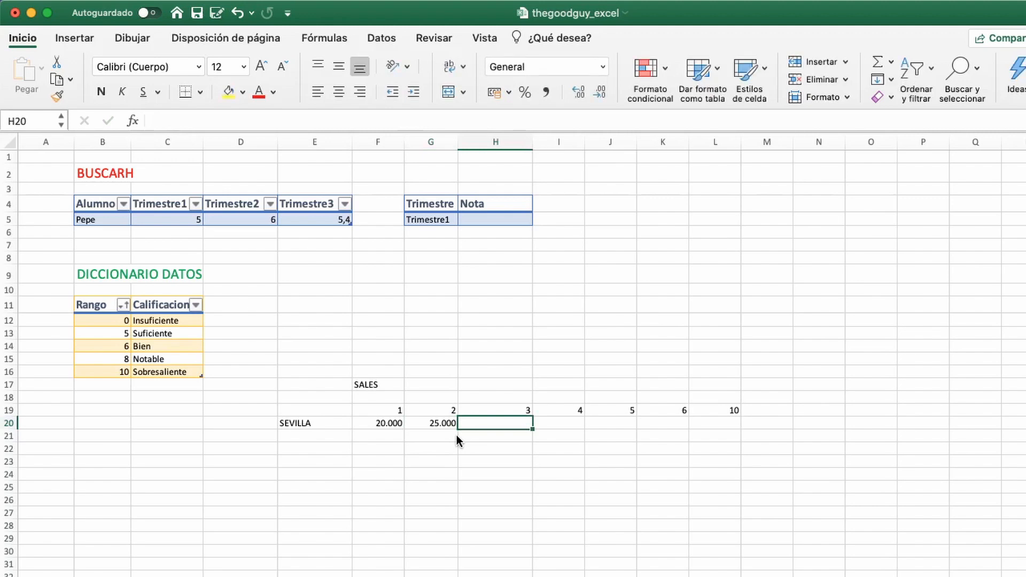
type("2")
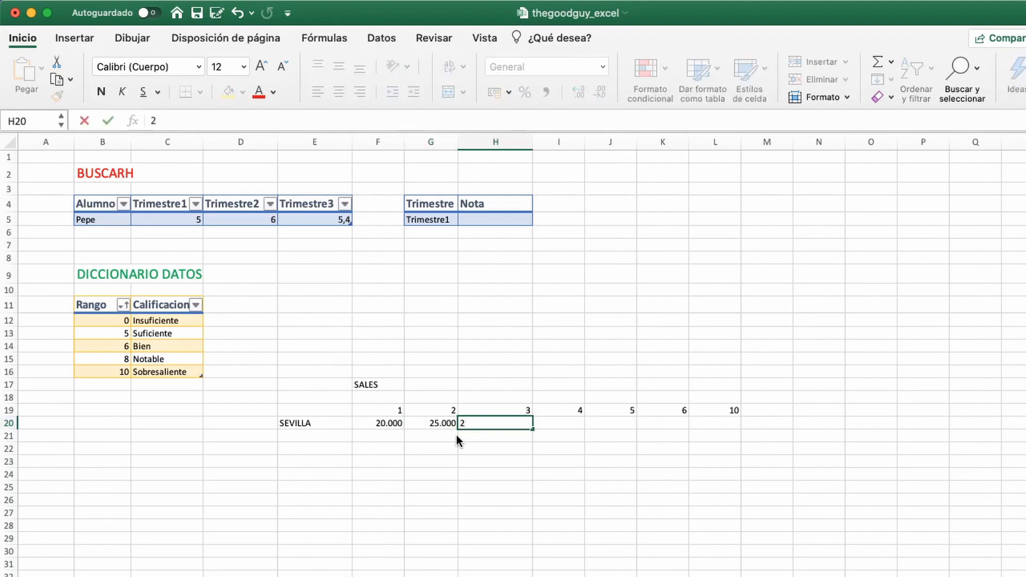
type("45")
type("500")
key("Tab")
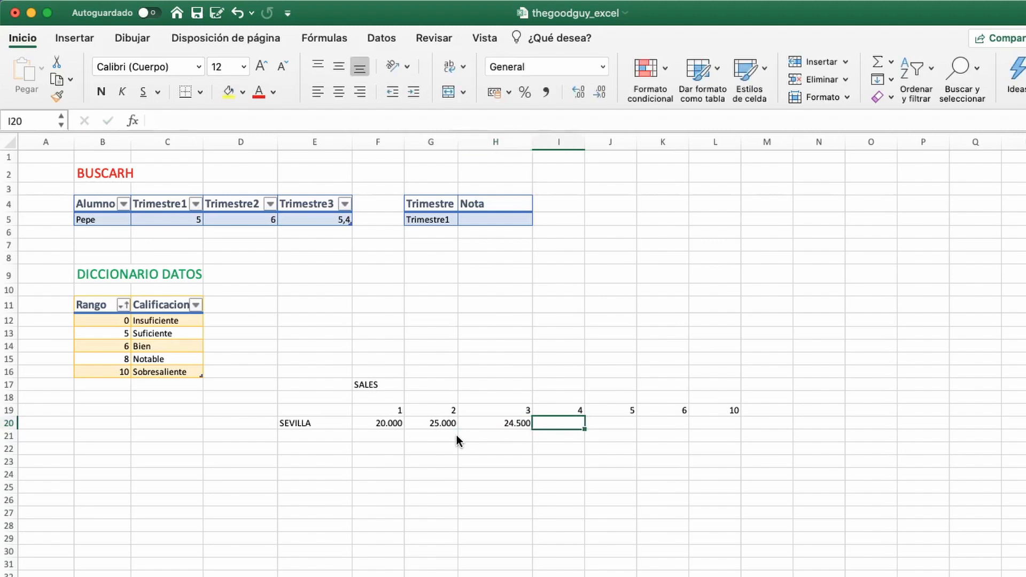
Complete the SEVILLA row in I20 to L20 with 30.000, 35.000, 20.000 and 21.000
type("30.000")
key("Tab")
key("shift+Tab")
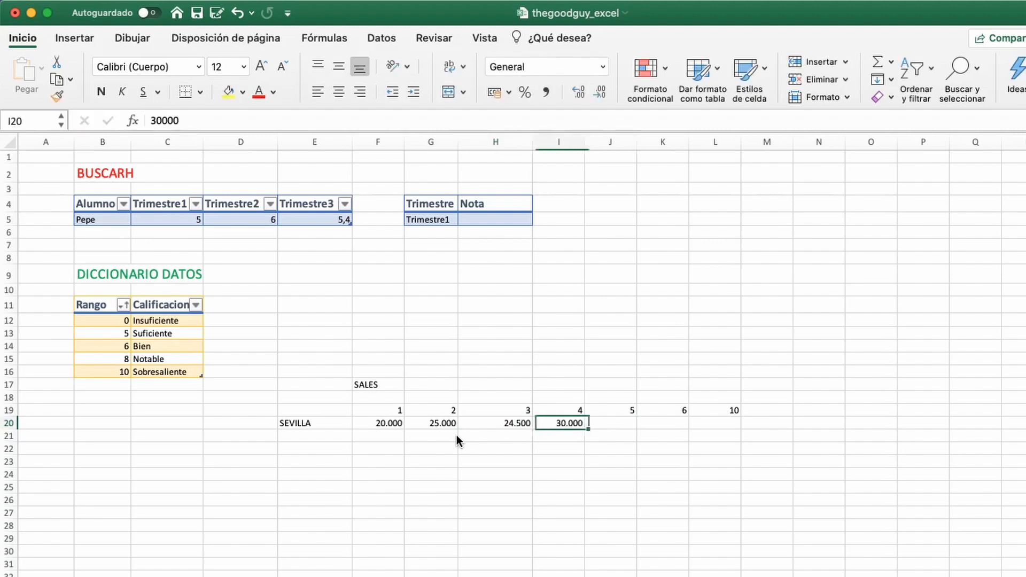
key("Tab")
type("35")
type(".000")
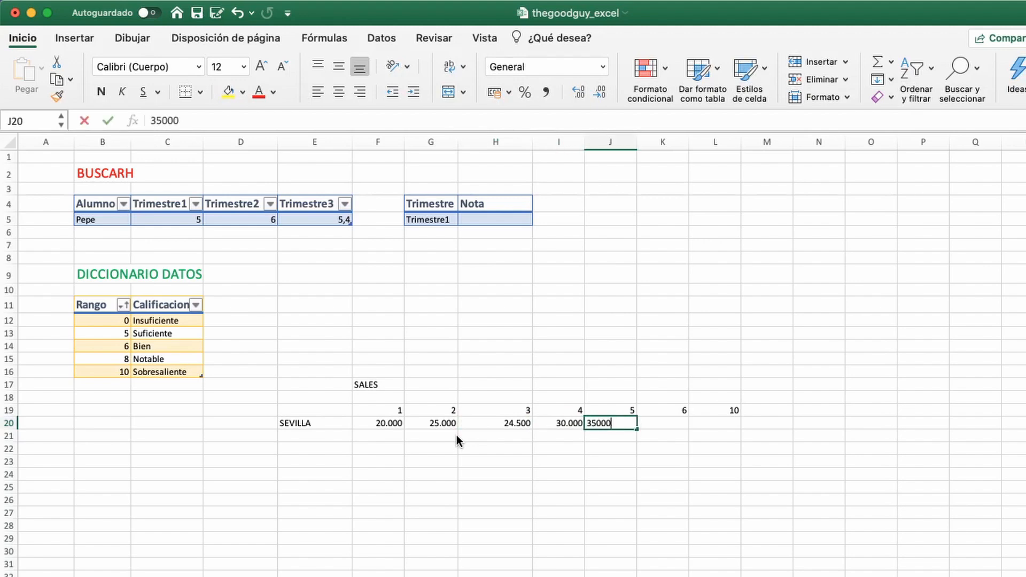
key("Tab")
type("20.000")
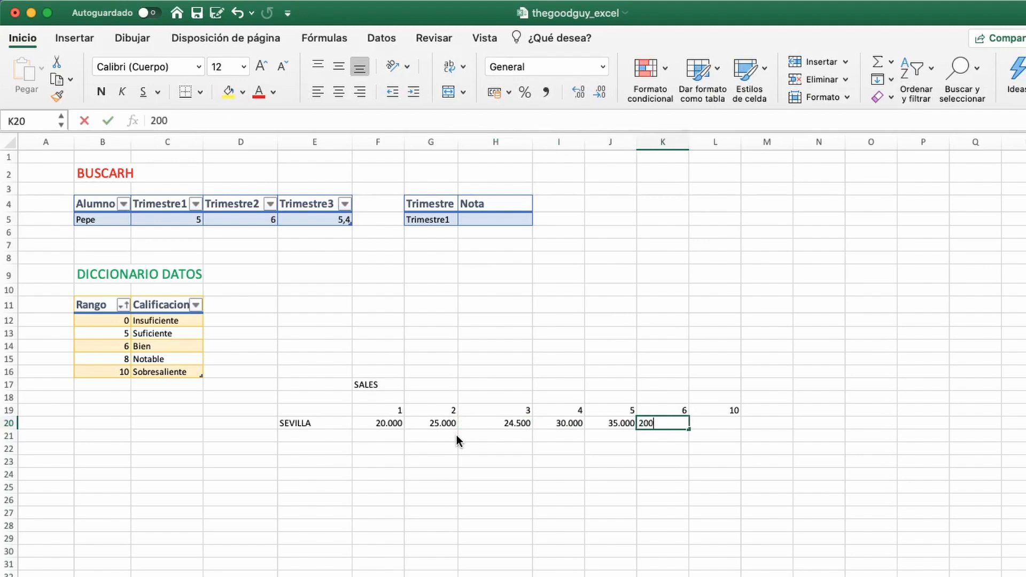
key("Tab")
type("210000")
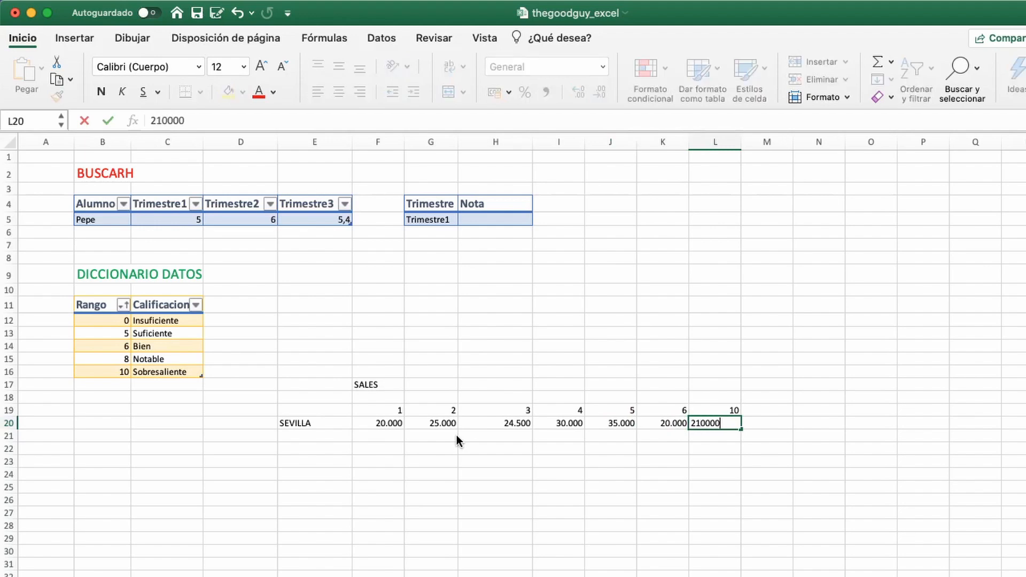
key("BackSpace")
key("Return")
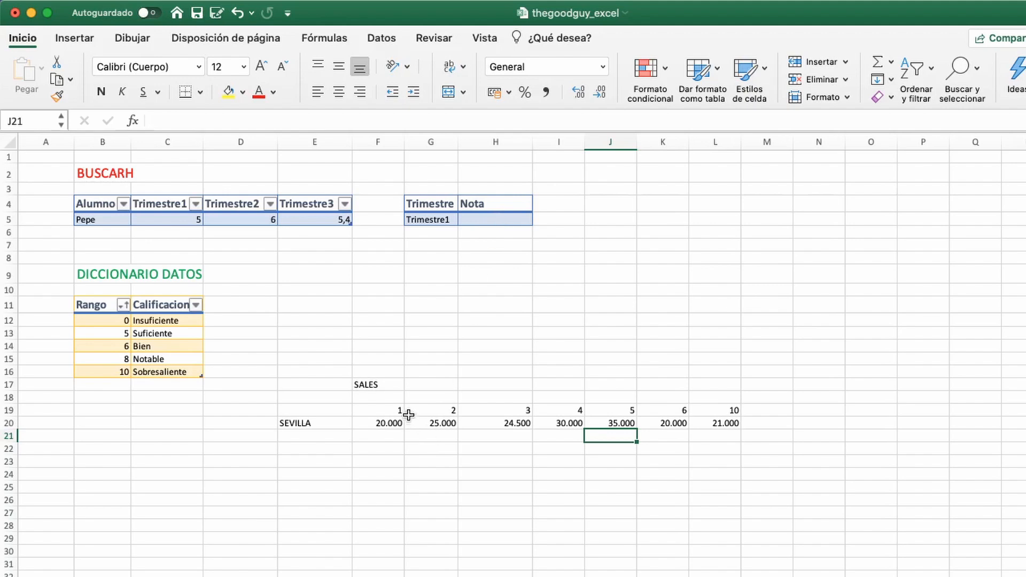
Select the number row F19 to L19, then undo all the SALES sample entries
left_click_drag(393, 410, 736, 408)
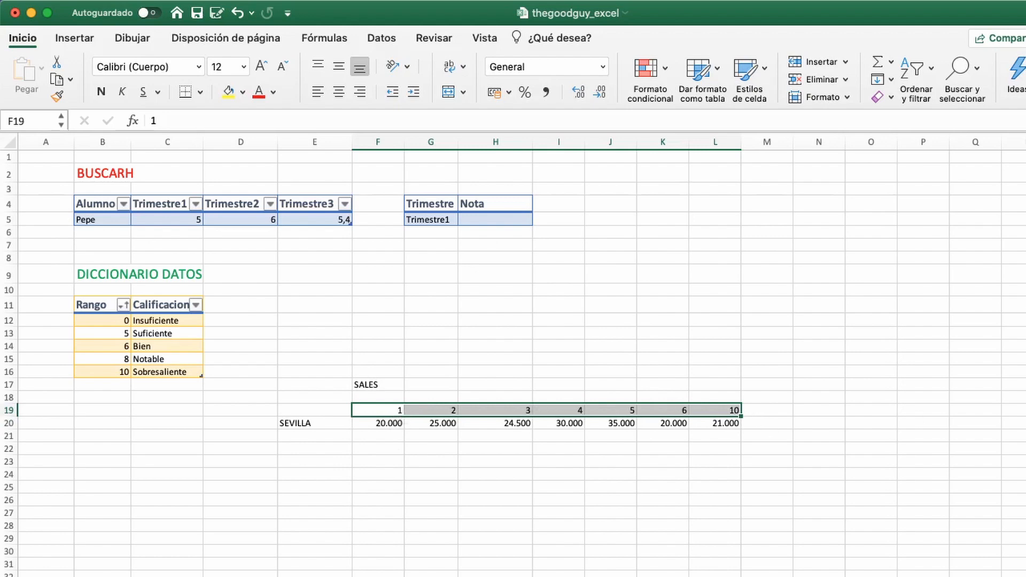
key("super+z")
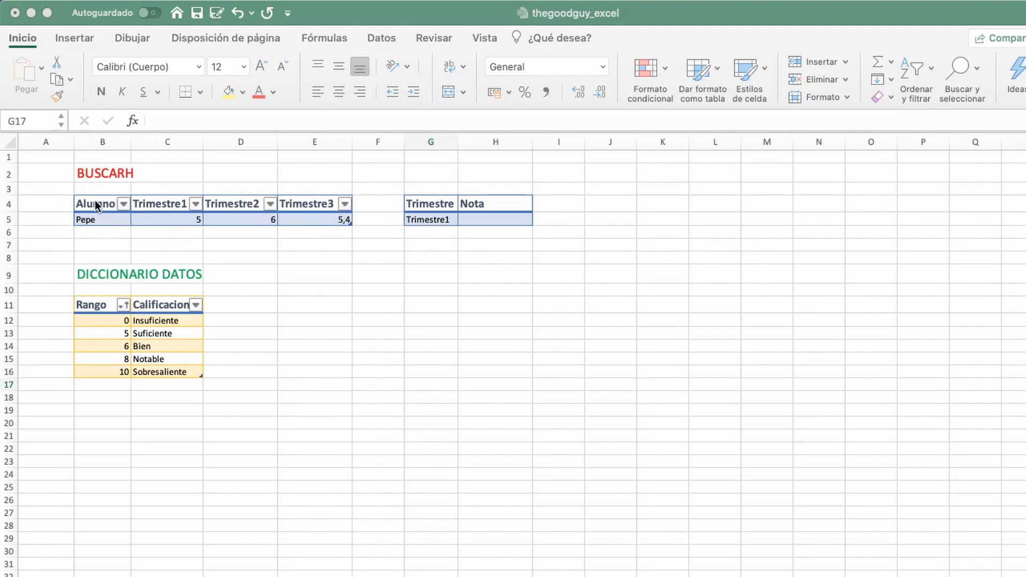
Examine the student's Trimestre grades table, the empty Nota cell and the Trimestre choices offered in G5
left_click(81, 214)
left_click_drag(80, 205, 313, 223)
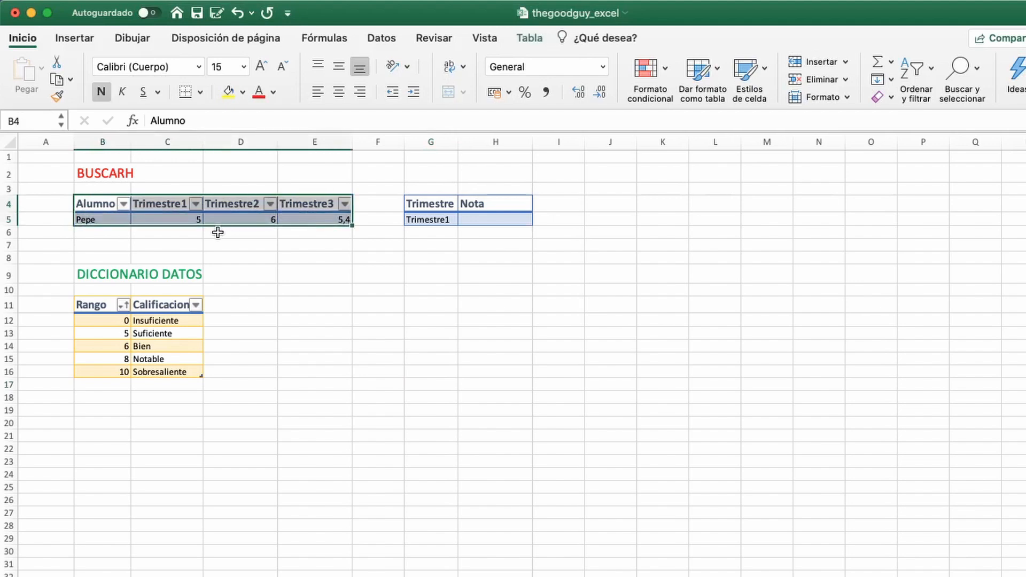
left_click(100, 231)
left_click(75, 220)
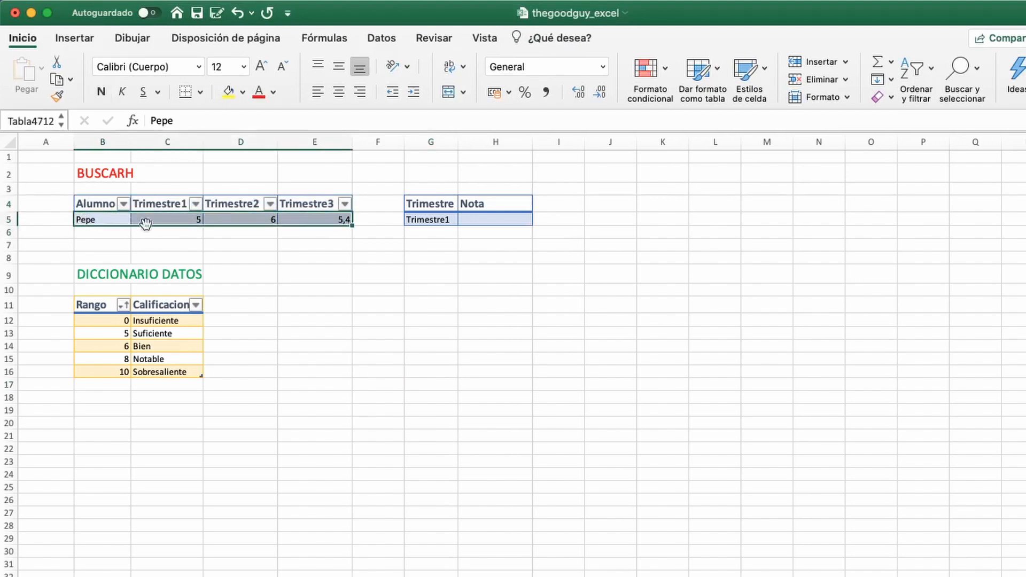
left_click(267, 219)
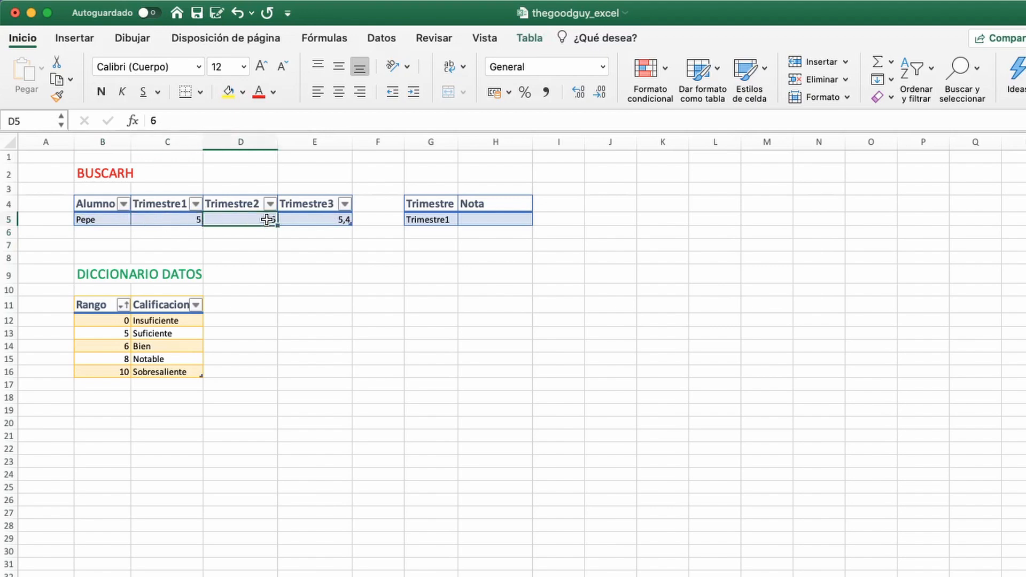
left_click(333, 222)
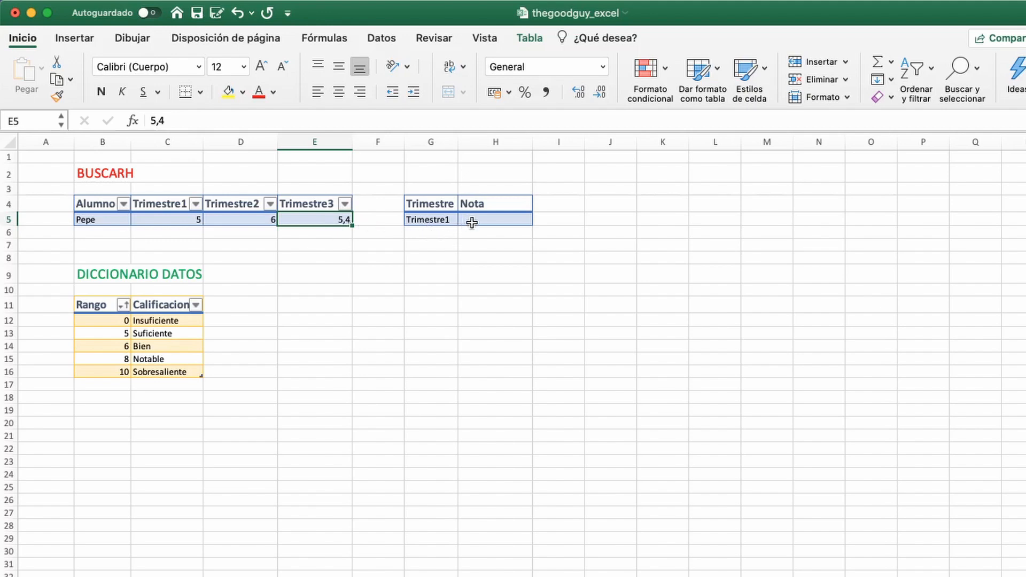
left_click(497, 219)
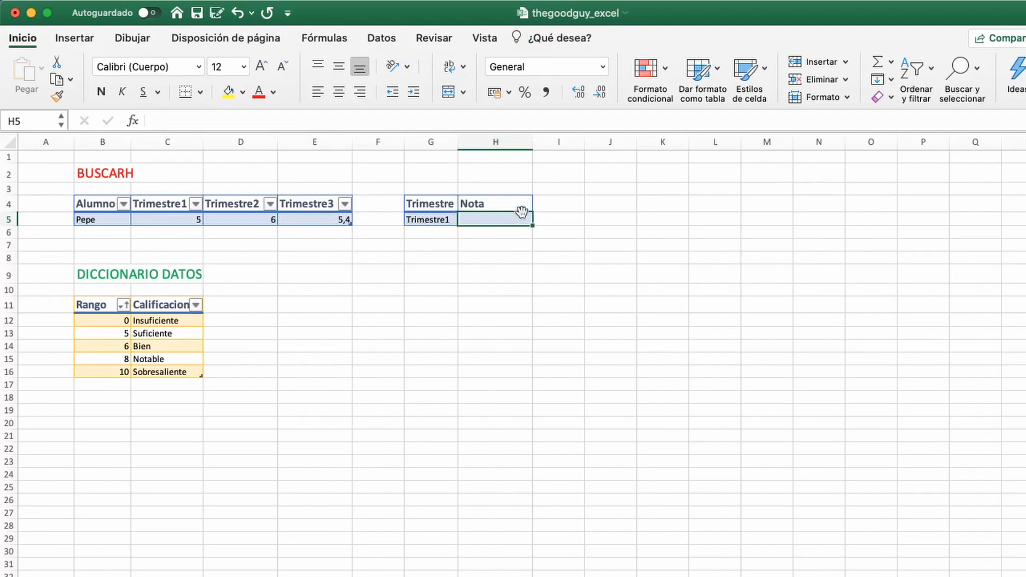
left_click(441, 219)
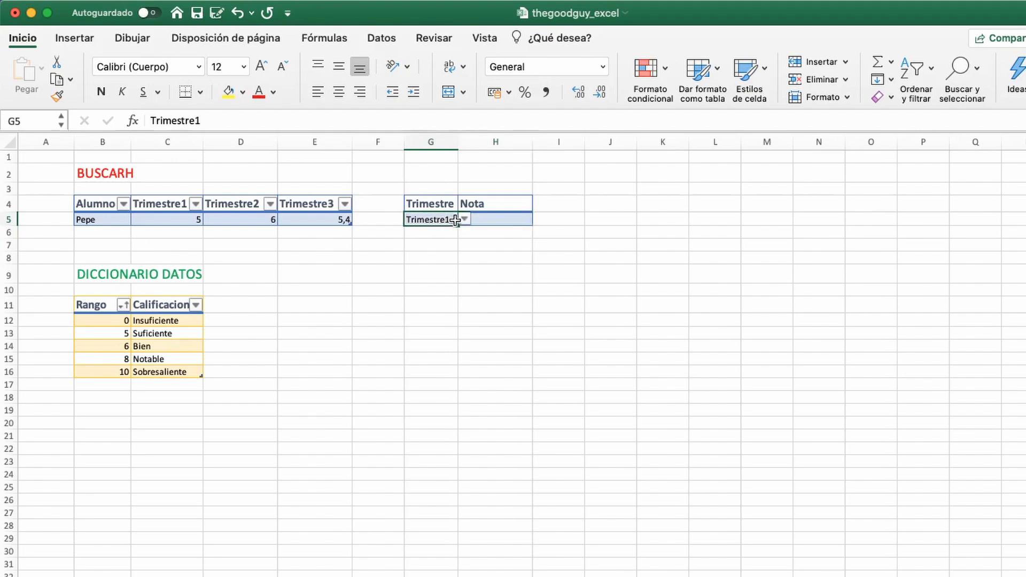
left_click(464, 219)
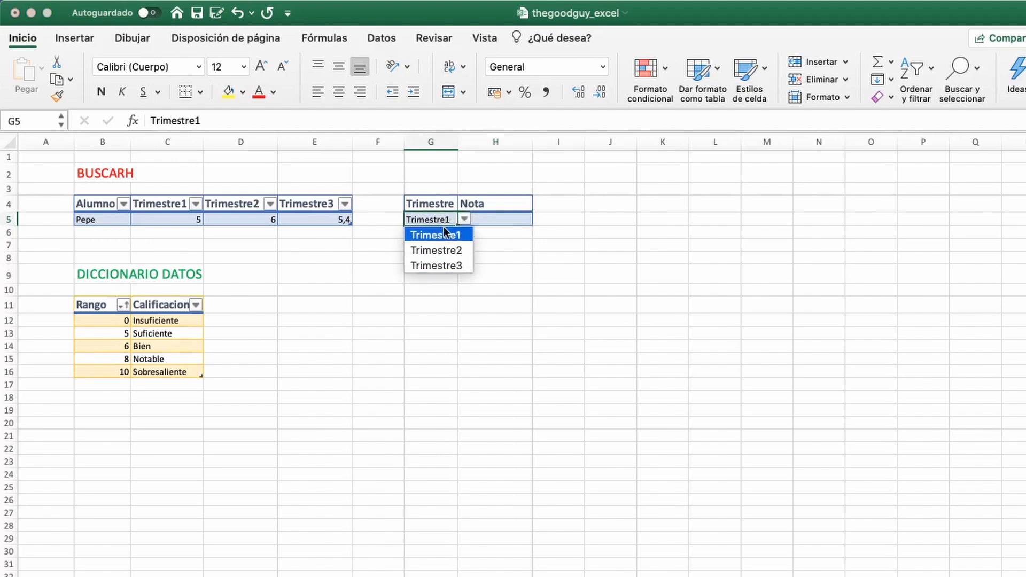
Try building a BUSCARH formula in H5 that looks up G5 in the Trimestre1 to Trimestre3 columns with headers, using row index 2
left_click(487, 219)
left_click(489, 220)
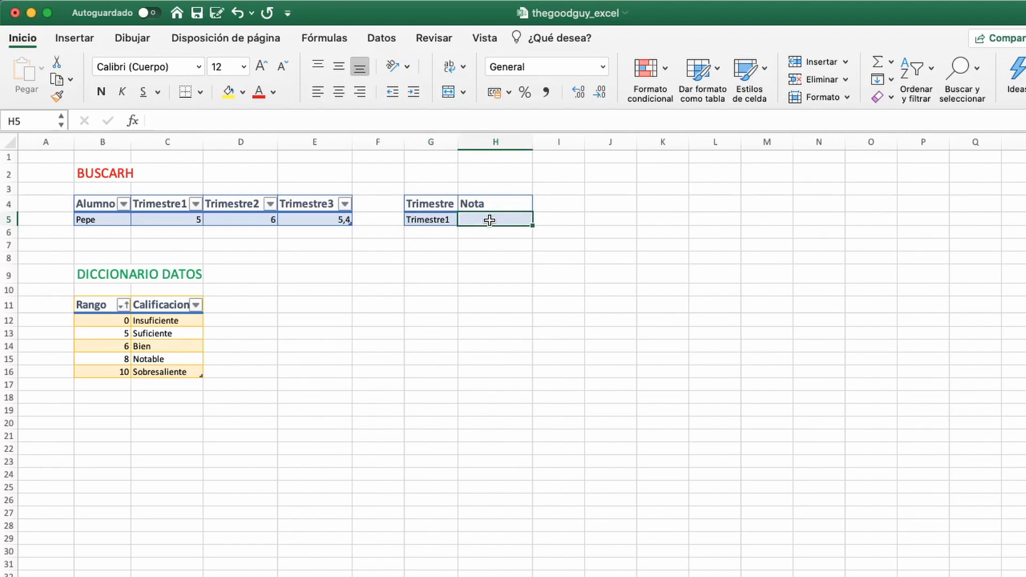
type("=")
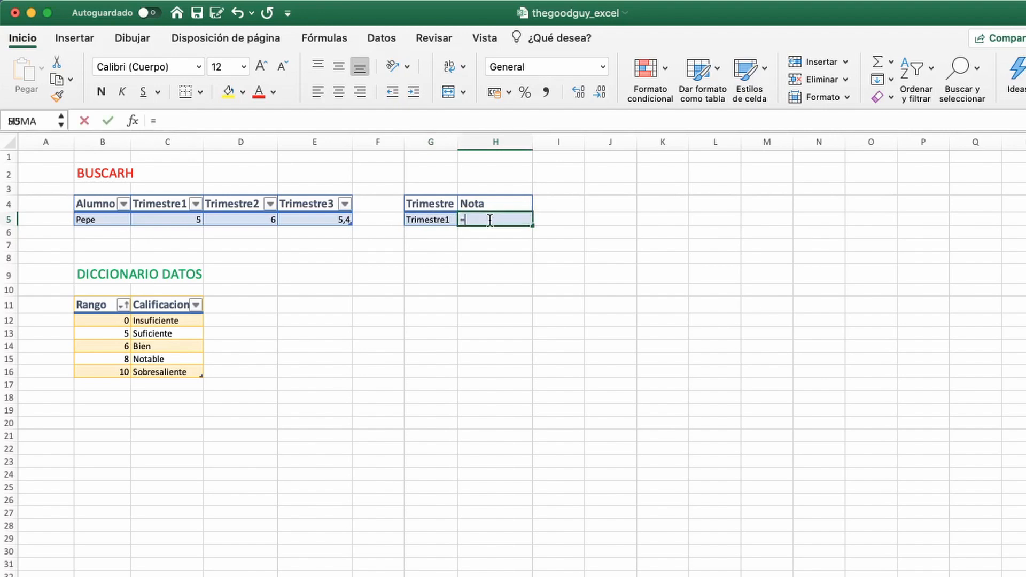
type("BUSCARH(")
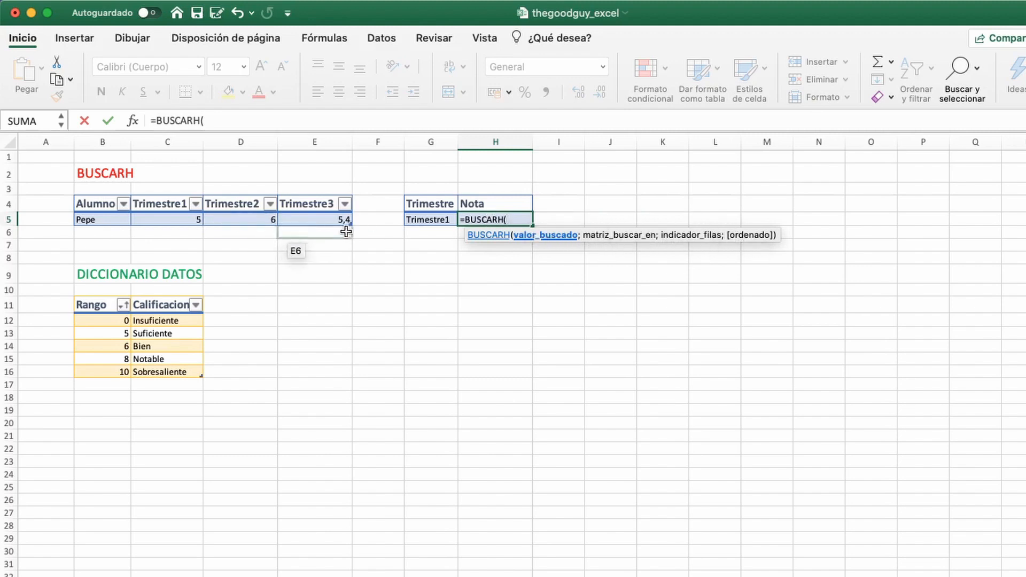
left_click(431, 220)
type(";")
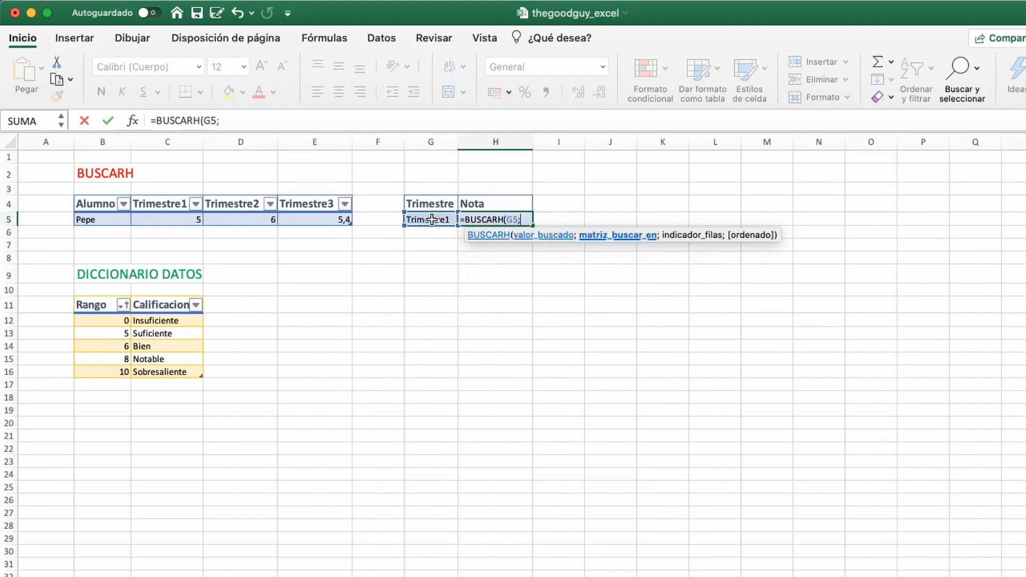
left_click_drag(139, 203, 311, 216)
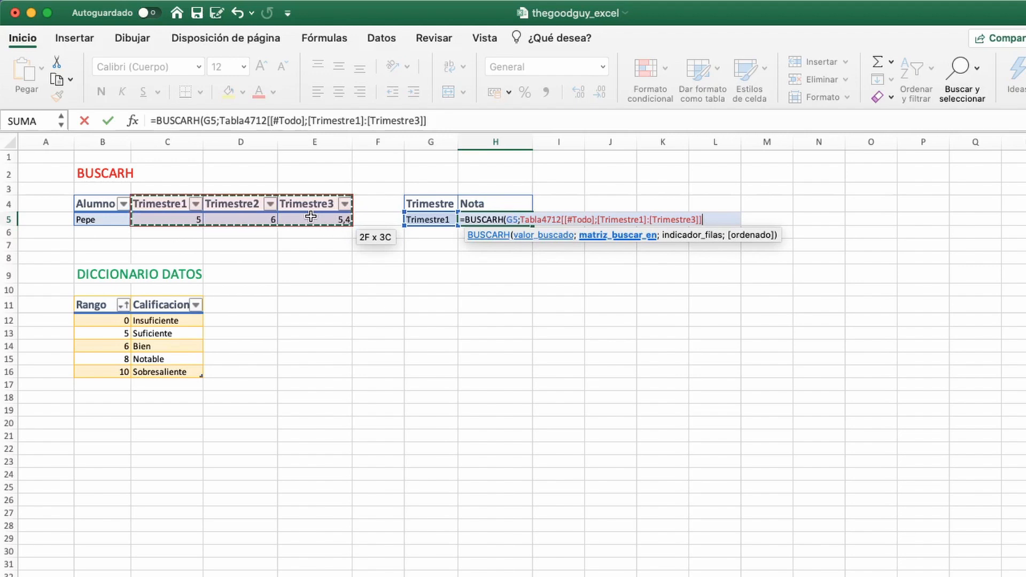
type(";2")
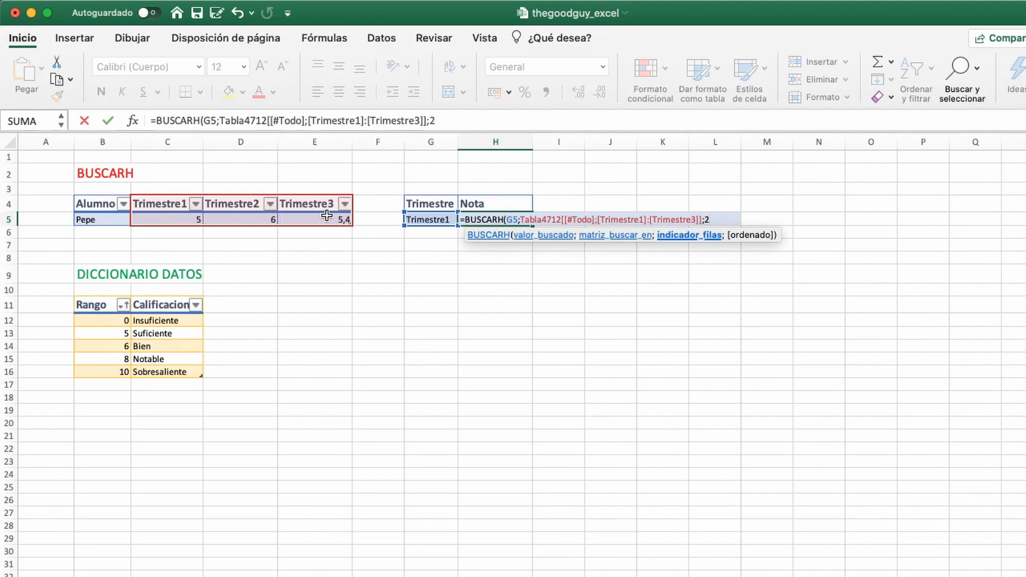
type(";")
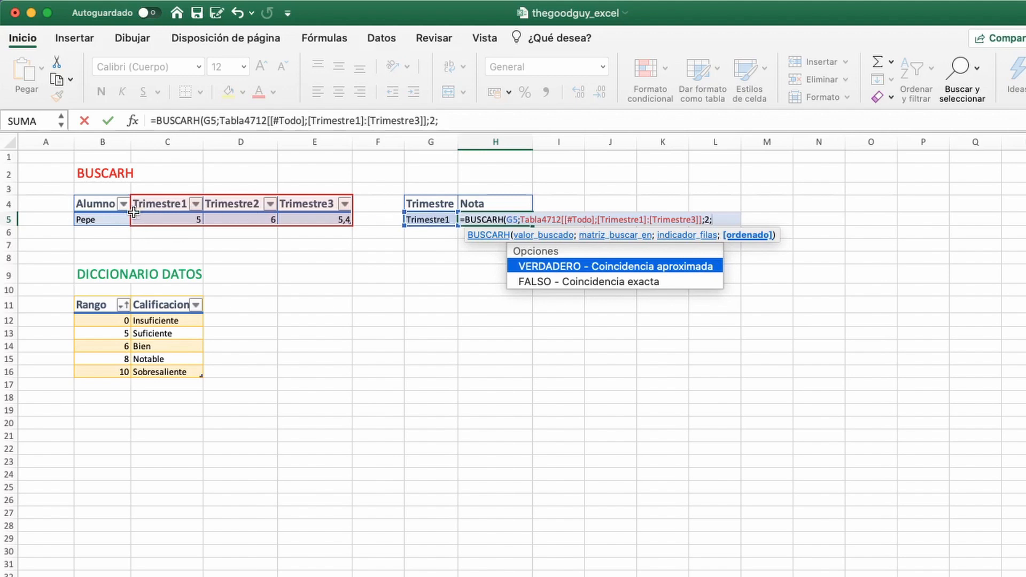
key("Escape")
Enter 0, 5 and 10 in C3 to E3, above the Trimestre1, Trimestre2 and Trimestre3 headers
left_click(171, 192)
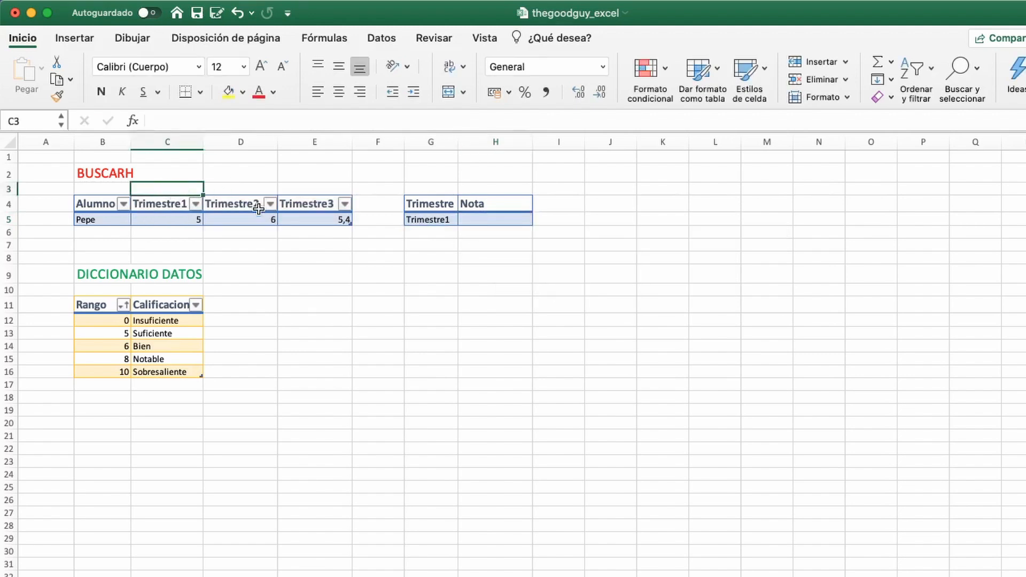
type("0")
key("Tab")
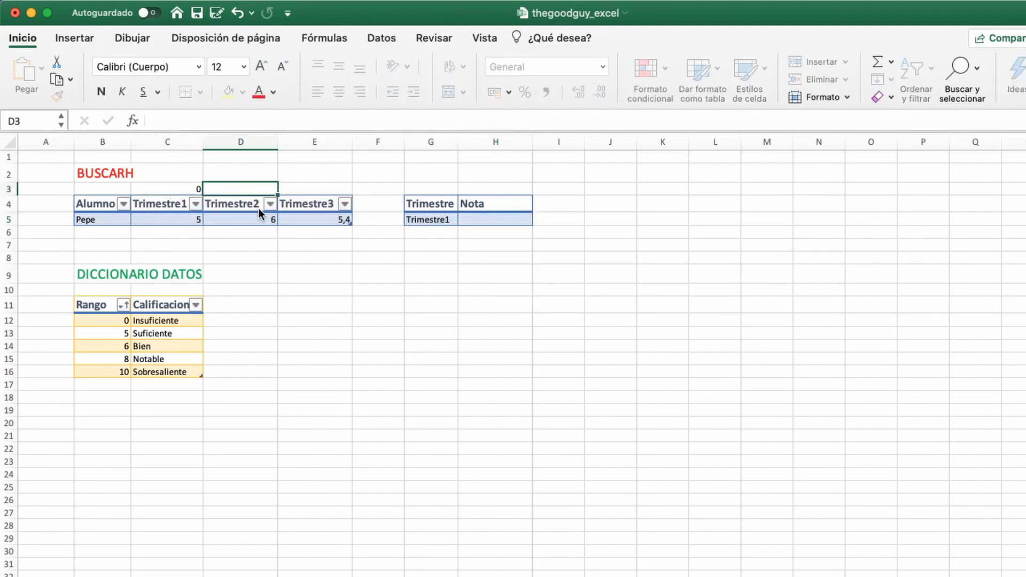
type("5")
key("Tab")
type("10")
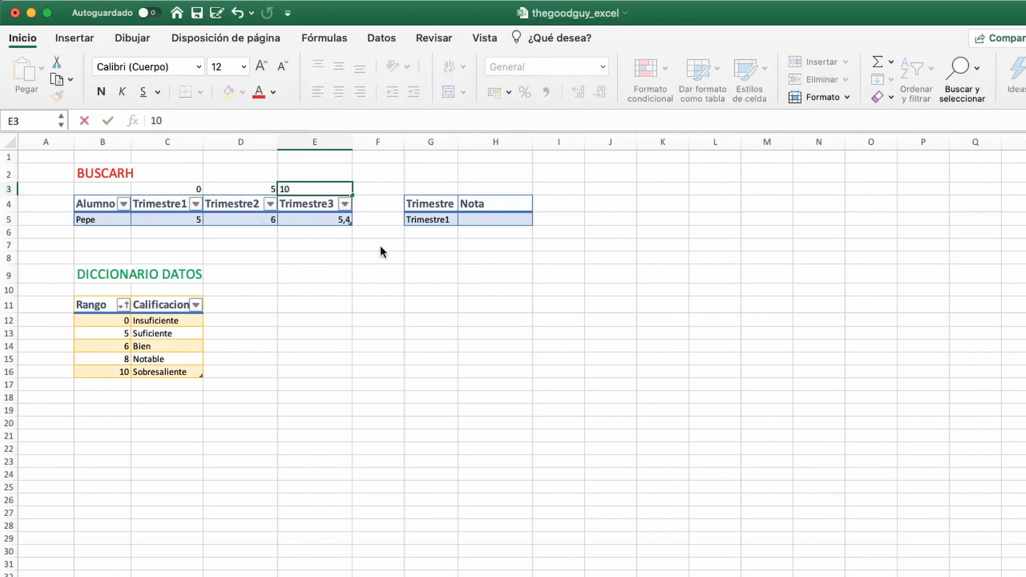
left_click(497, 244)
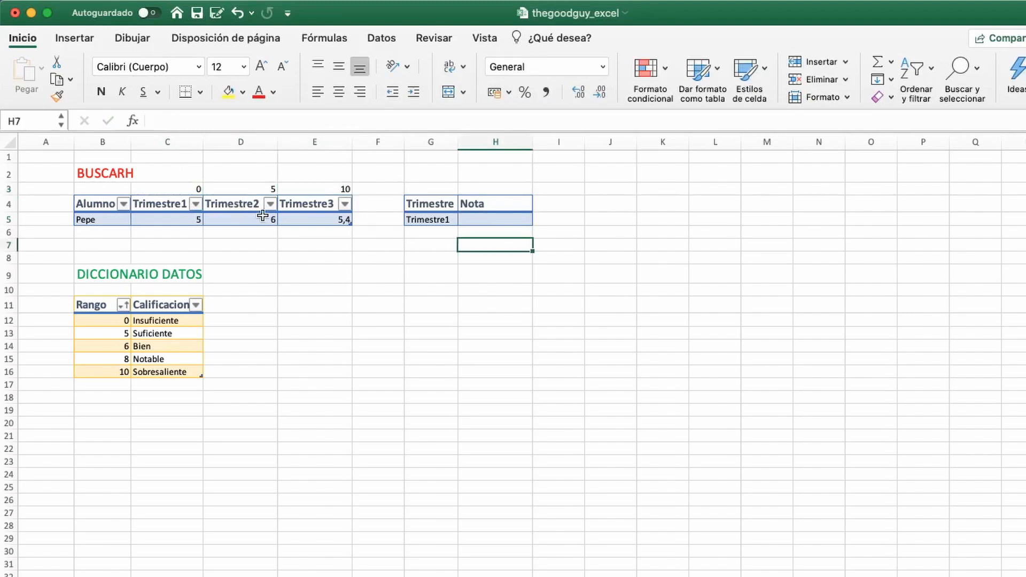
left_click(441, 220)
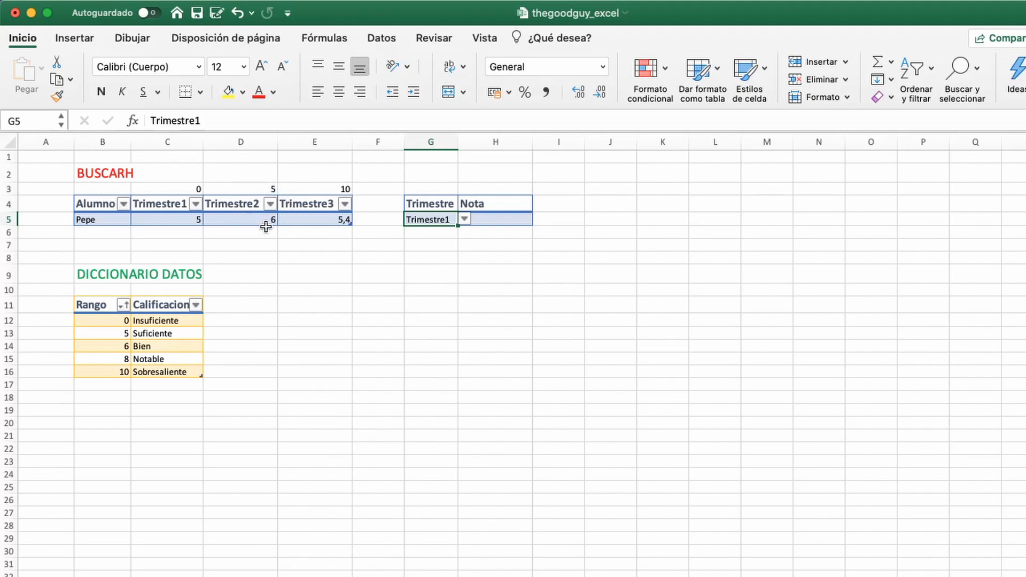
Undo the 0, 5 and 10 sample entries above the Trimestre headers and select C3 to F3
scroll(264, 200, "down", 1)
scroll(256, 200, "down", 1)
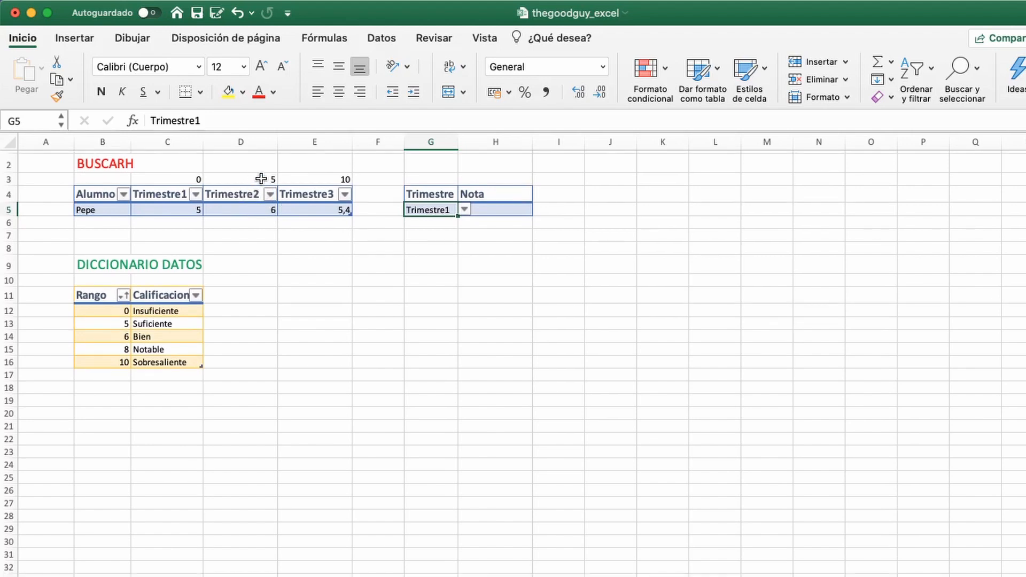
scroll(170, 196, "up", 2)
scroll(169, 196, "left", 2)
left_click_drag(170, 196, 334, 185)
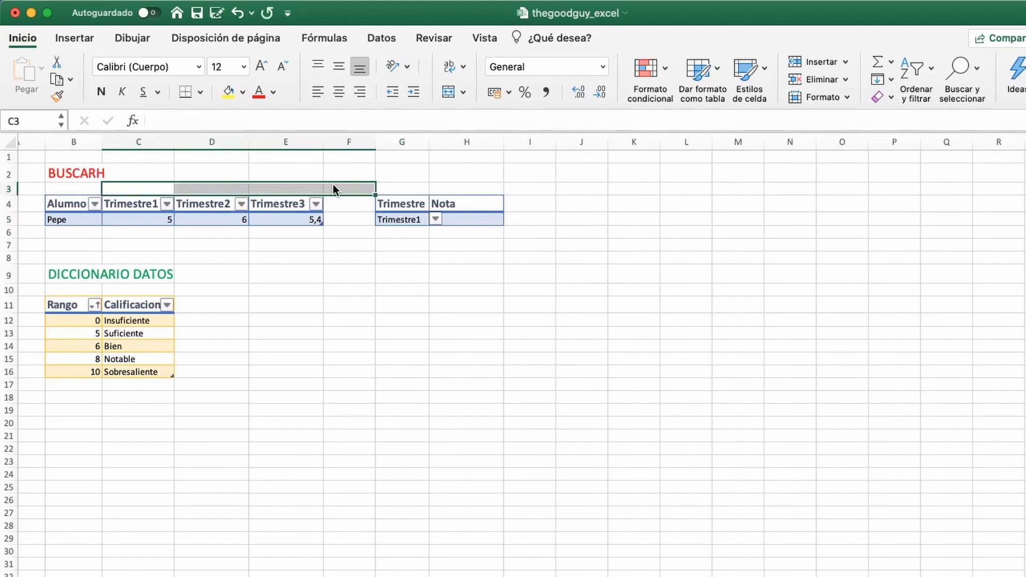
Enter a BUSCARH formula in H5 that looks up G5 in the Trimestre1 to Trimestre3 columns with headers, using row index 2 and FALSO
left_click(482, 220)
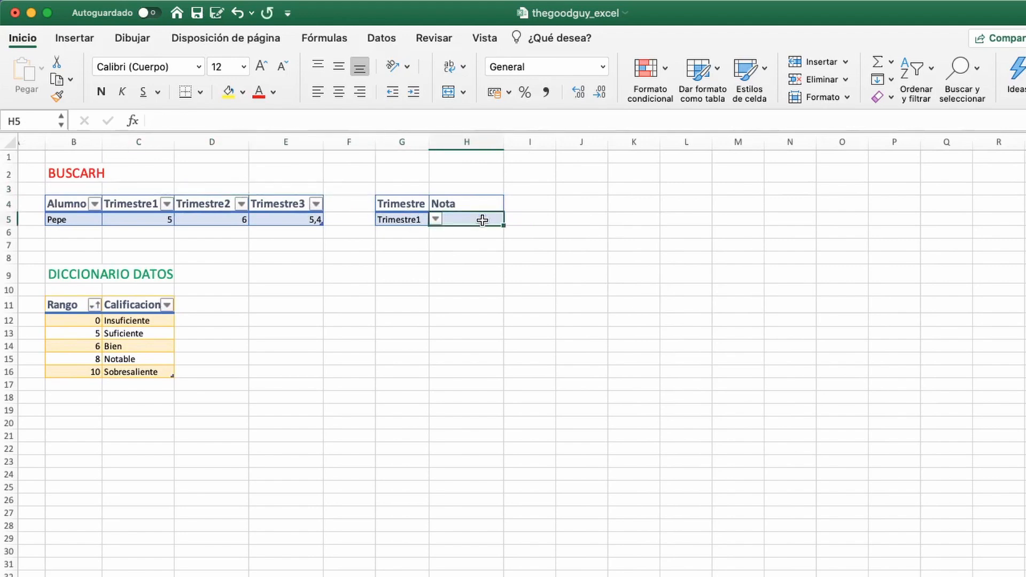
type("=BUSCAR")
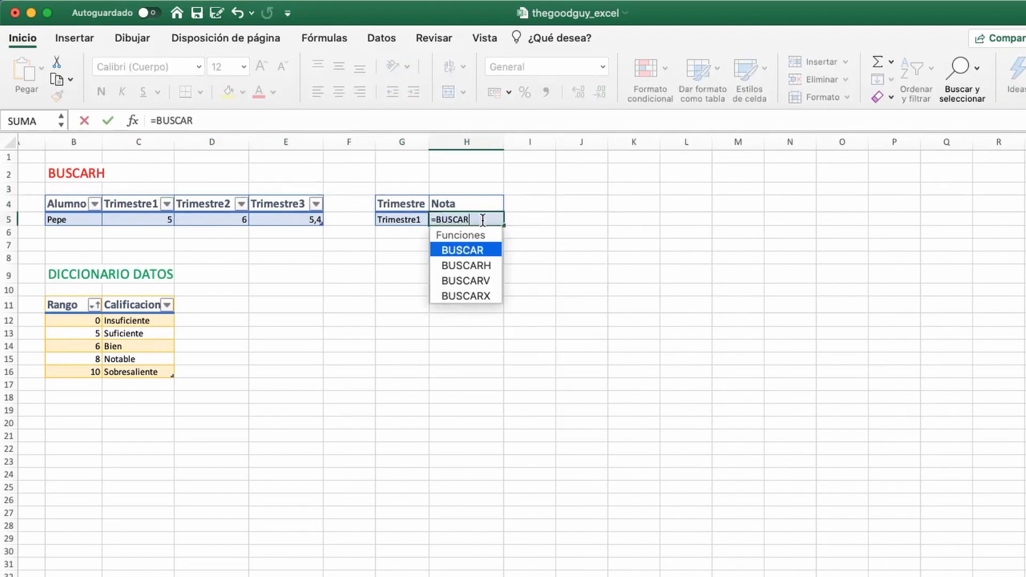
type("H(")
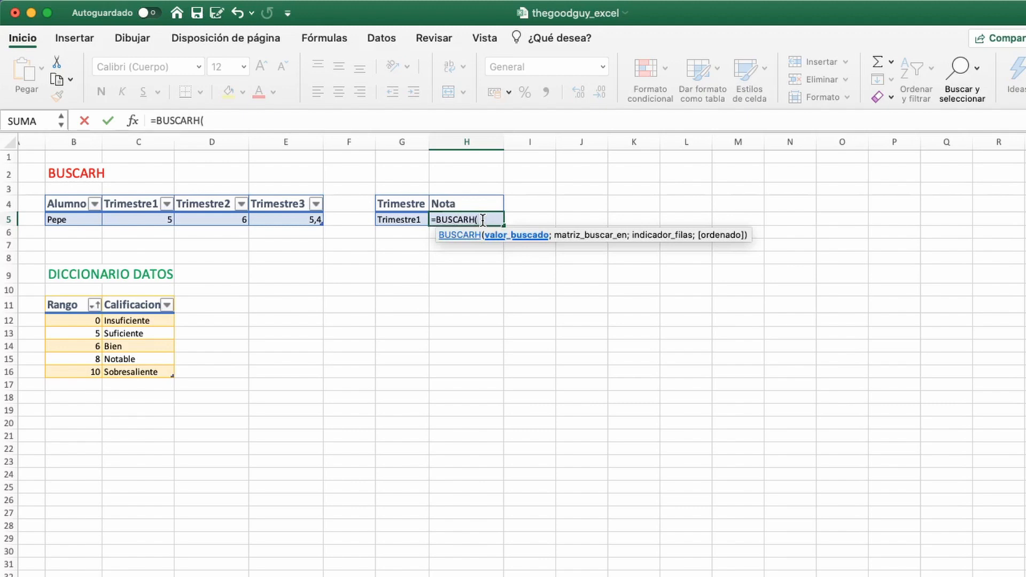
left_click(397, 222)
type(";")
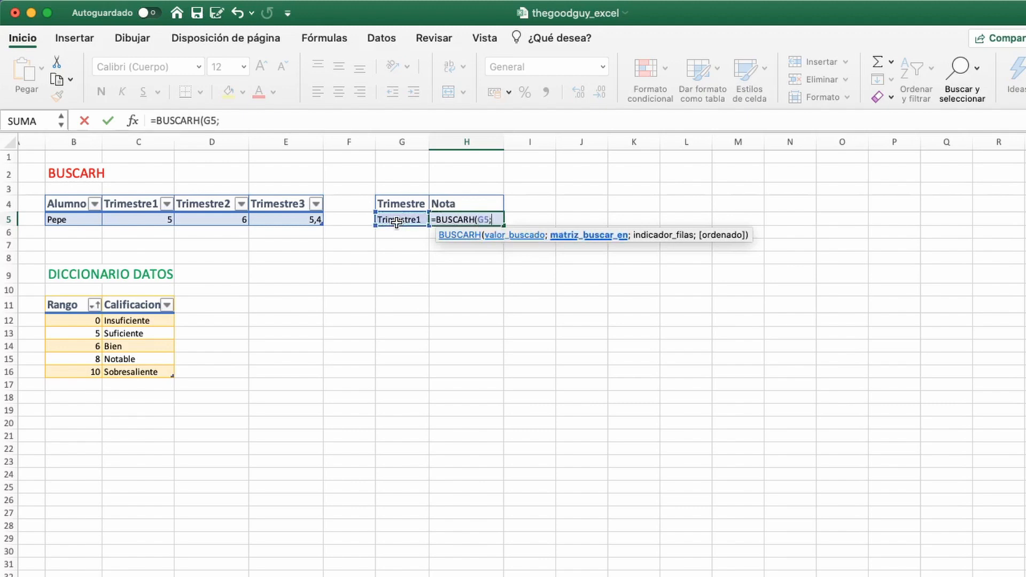
left_click_drag(127, 205, 283, 219)
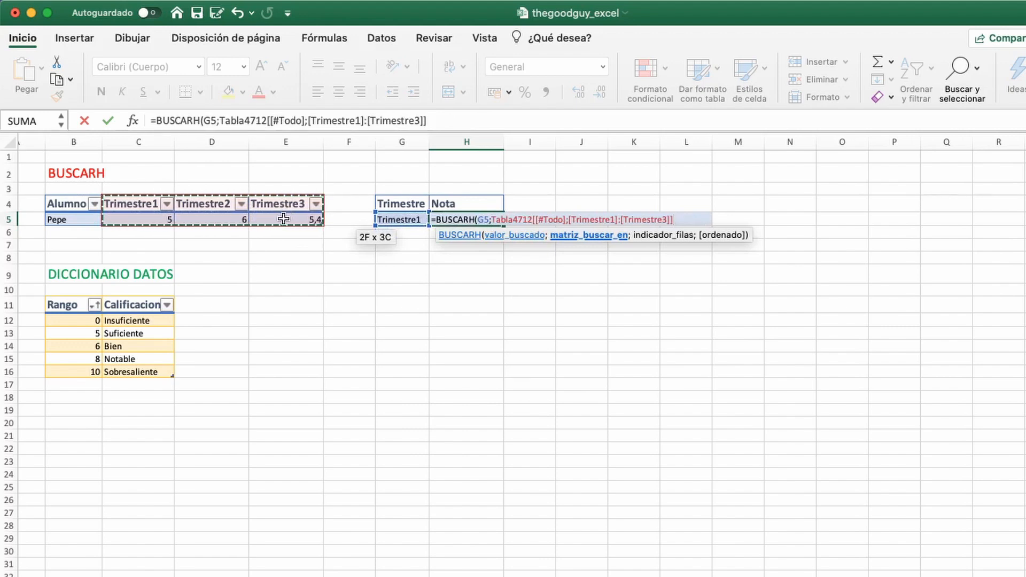
type(";2")
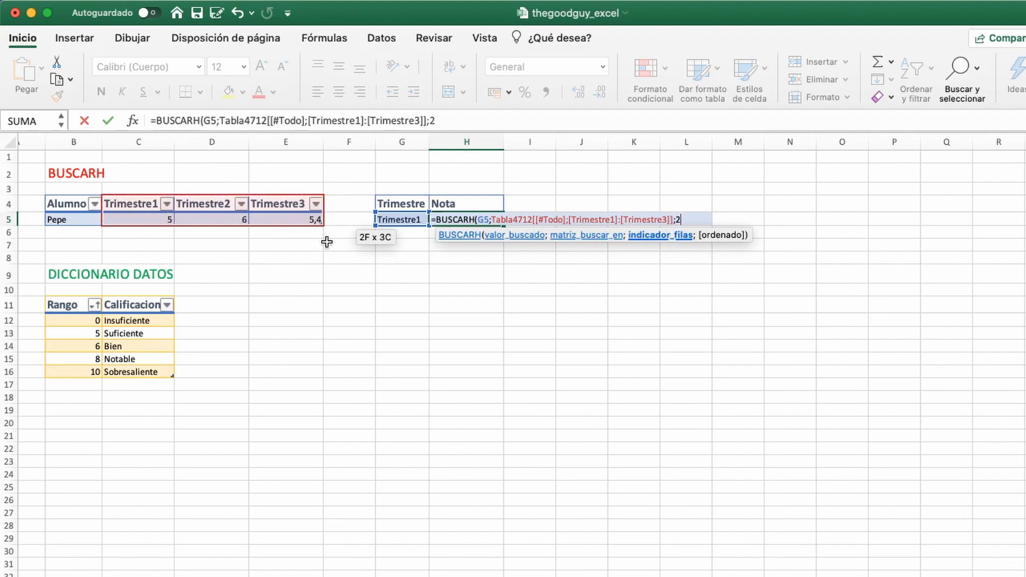
type(";")
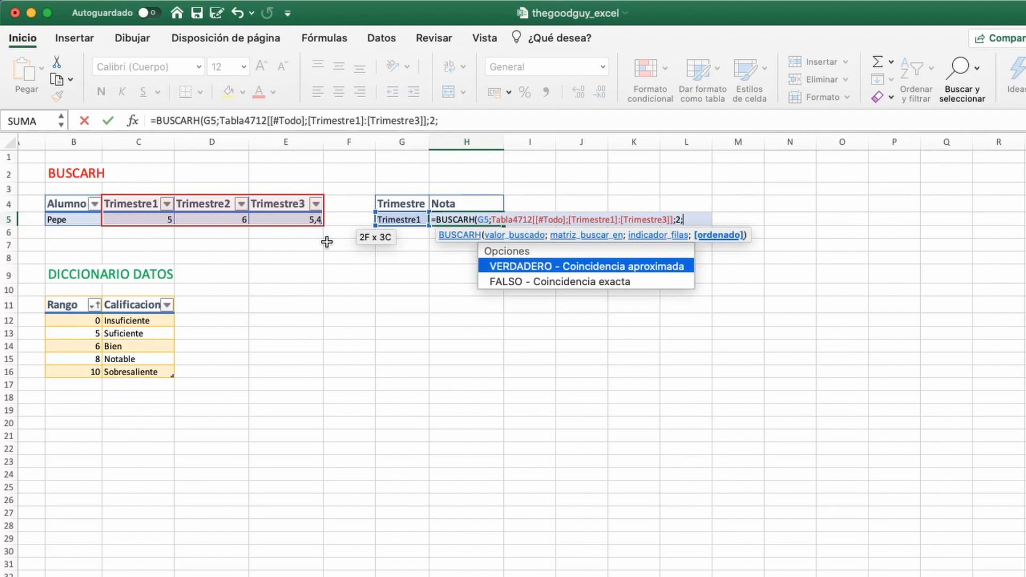
double_click(585, 280)
type(")")
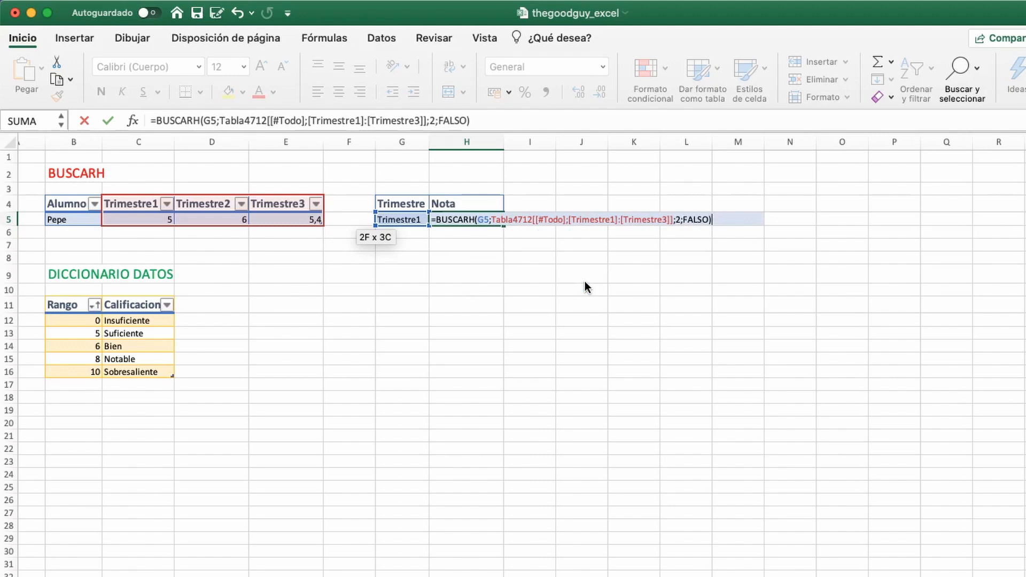
key("Return")
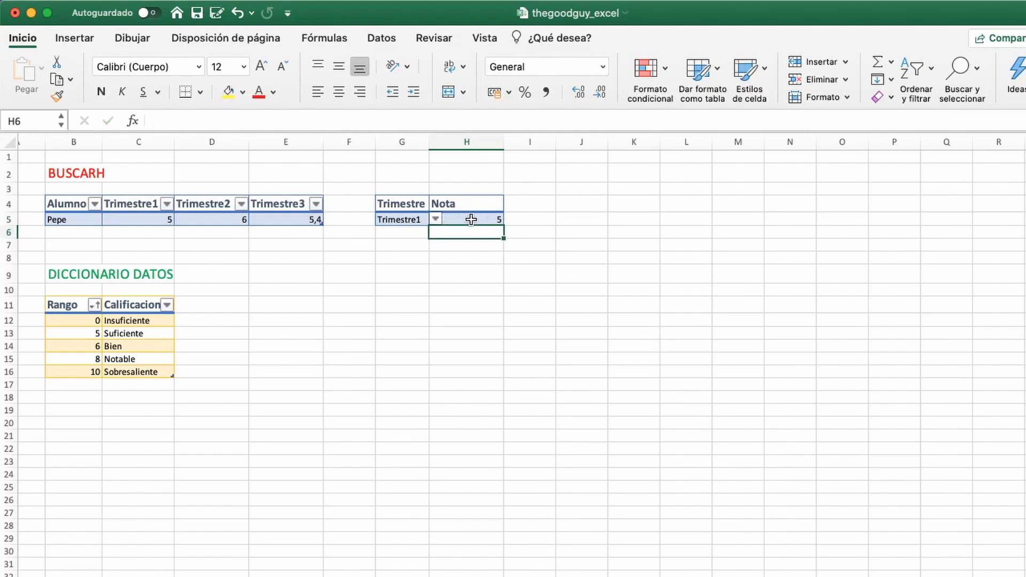
Test the BUSCARH lookup by setting the Trimestre cell G5 to Trimestre2, followed by Trimestre3
left_click(435, 219)
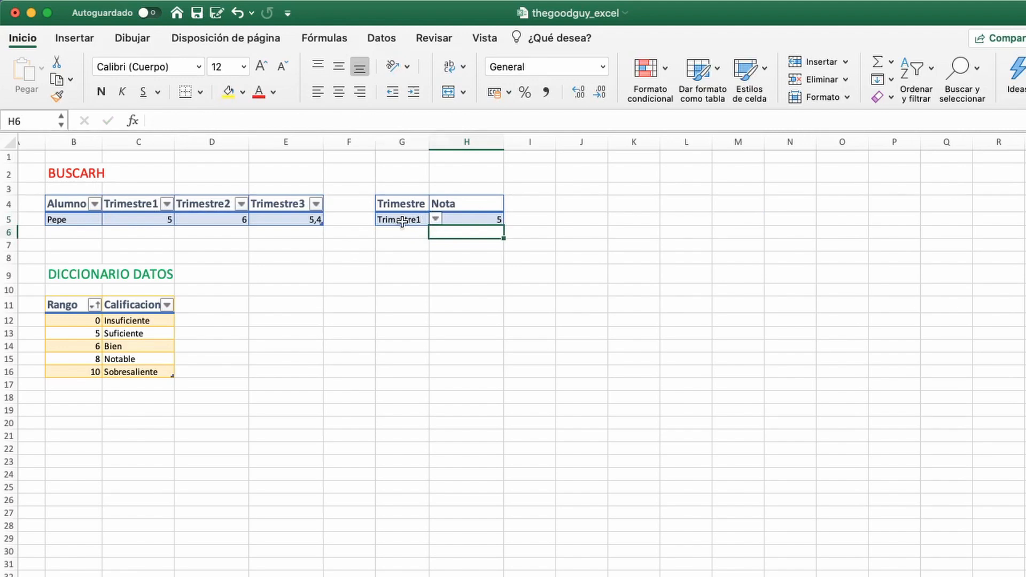
left_click(434, 219)
left_click(411, 251)
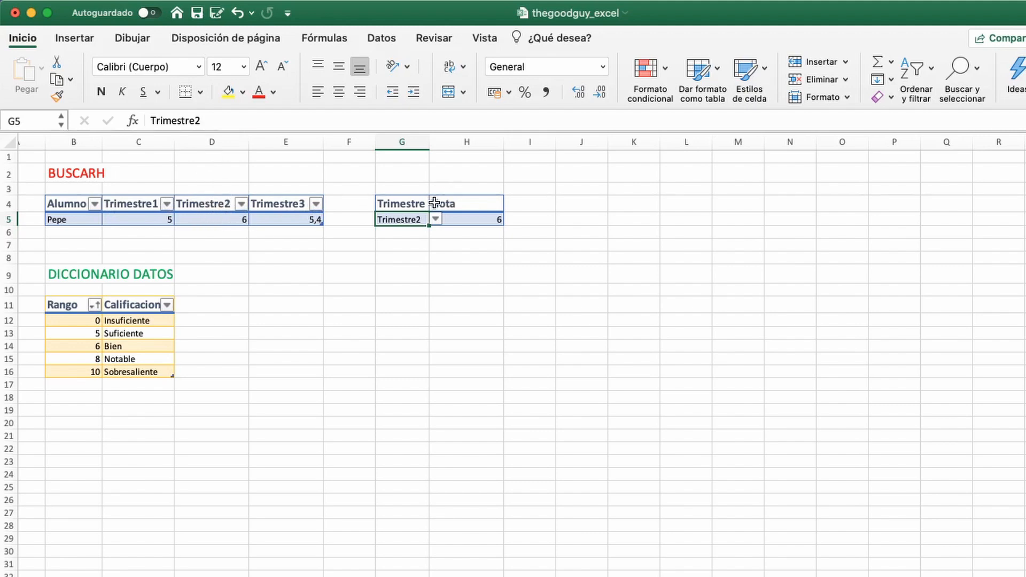
left_click(436, 219)
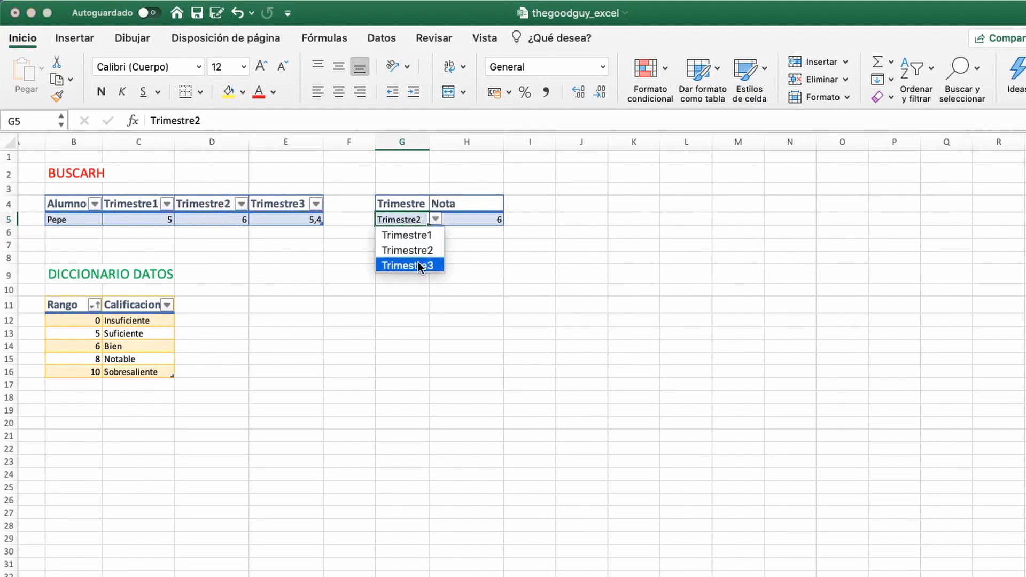
left_click(418, 264)
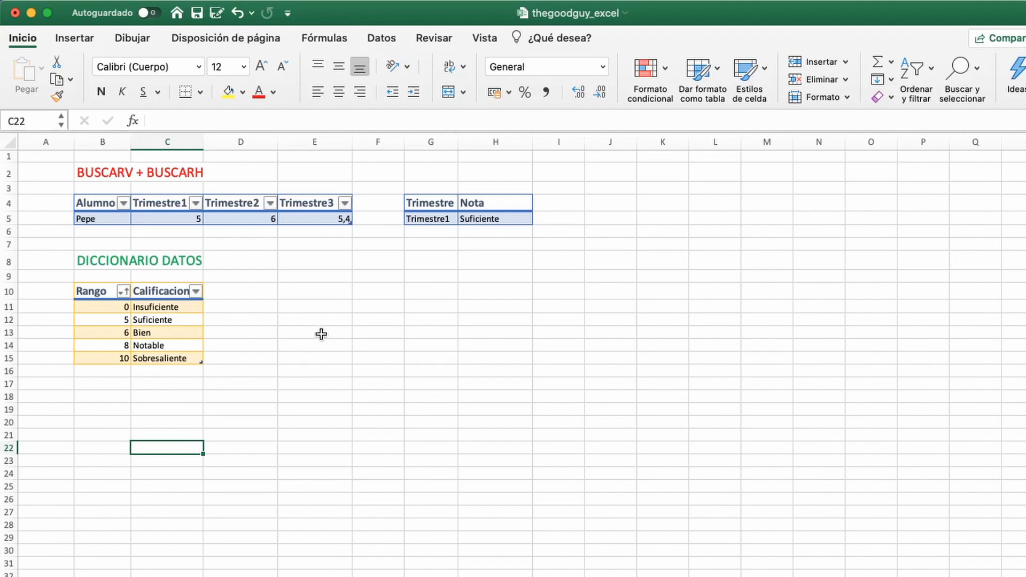
Examine the BUSCARV + BUSCARH example: the chosen Trimestre in G5, the Trimestre2 grade and the Rango and Calificacion dictionary rows
scroll(220, 292, "down", 1)
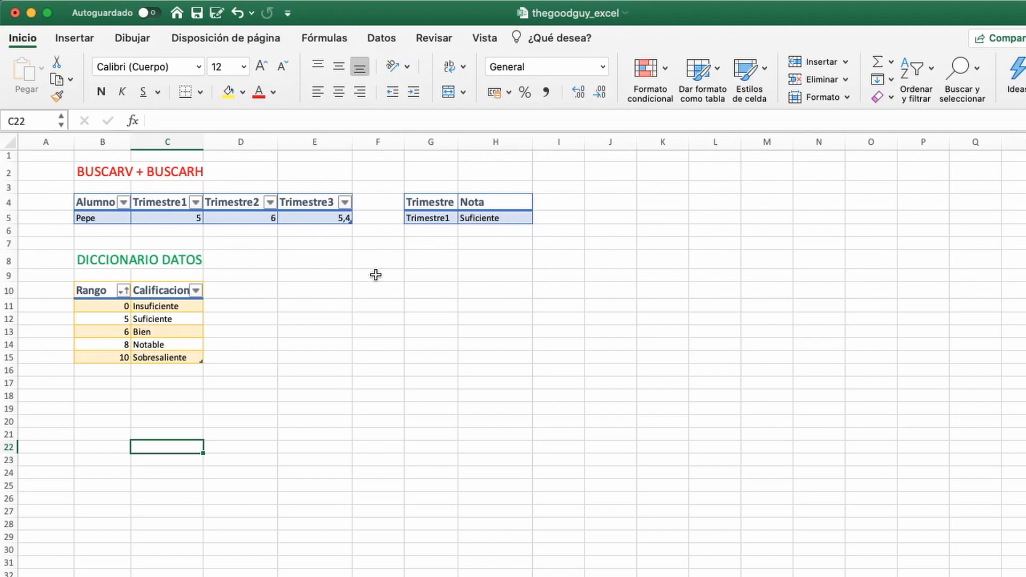
left_click(427, 218)
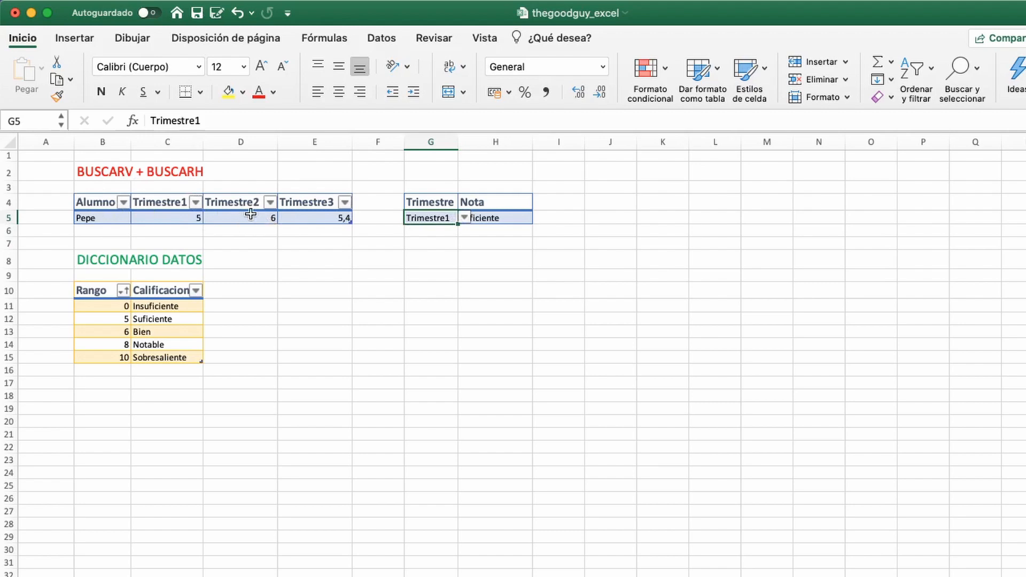
left_click(272, 220)
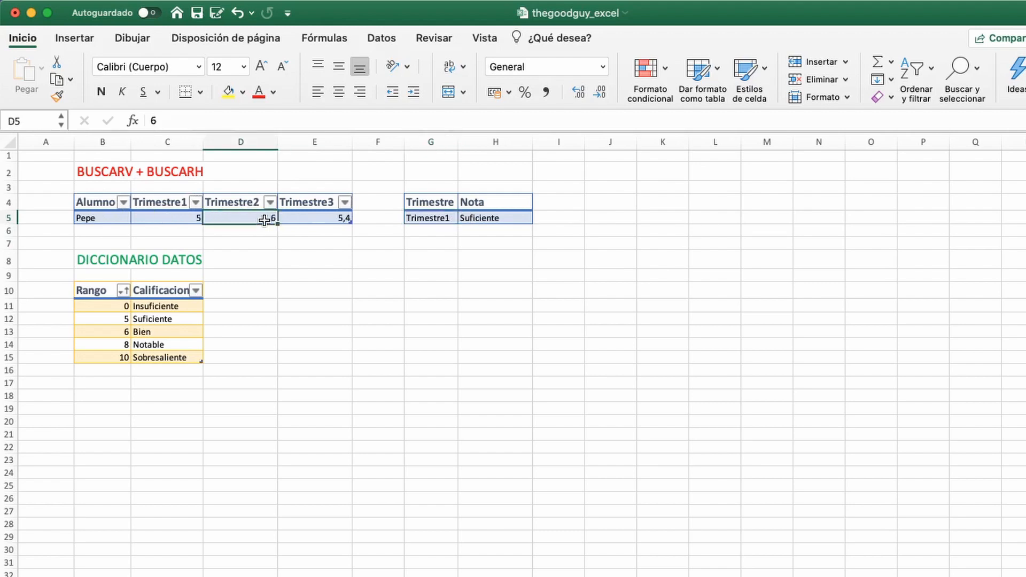
left_click_drag(176, 357, 101, 306)
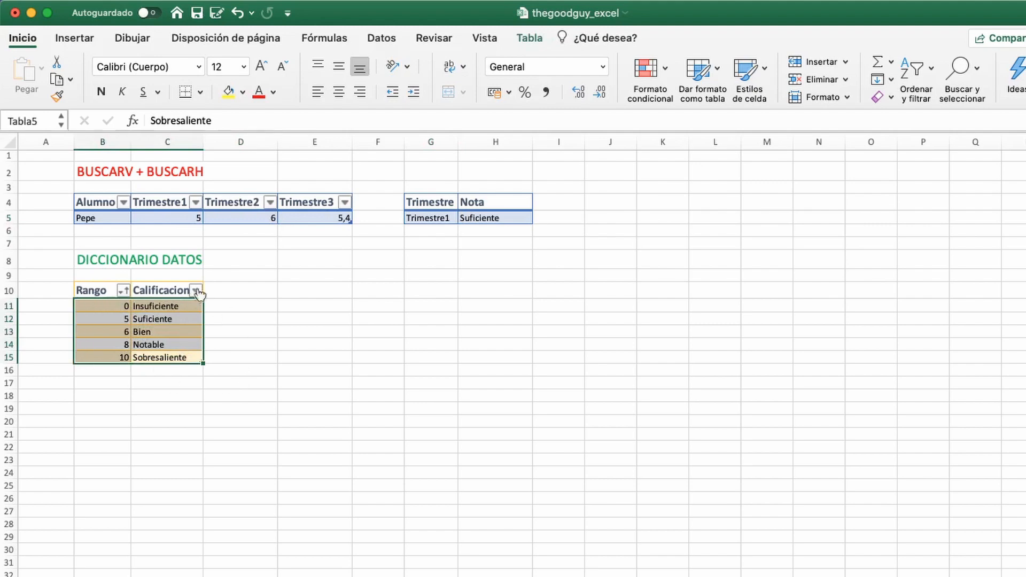
left_click(317, 233)
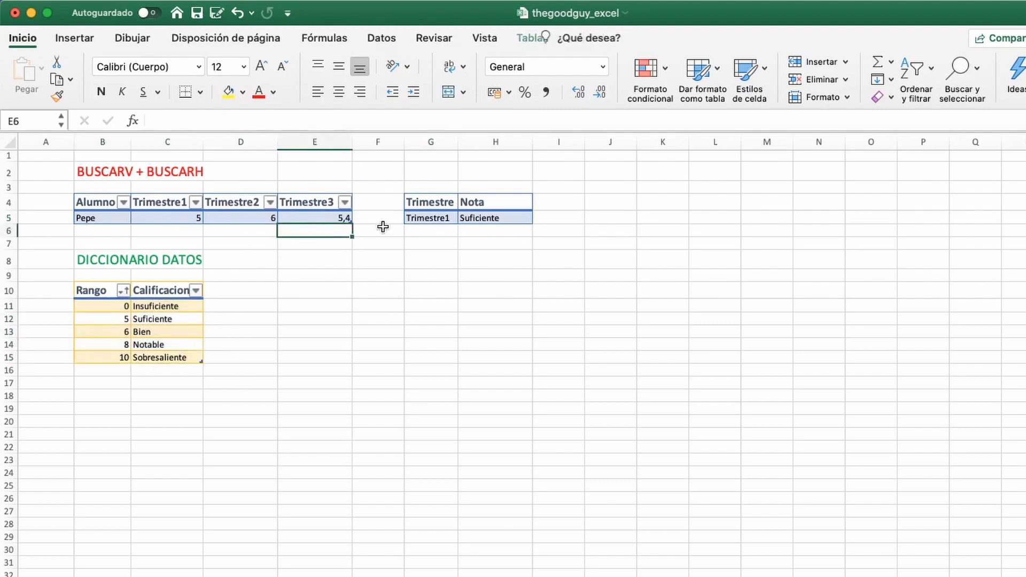
Examine the nested BUSCARV and BUSCARH formula in the Nota cell H5, highlighting each function, and leave it without editing
left_click(481, 217)
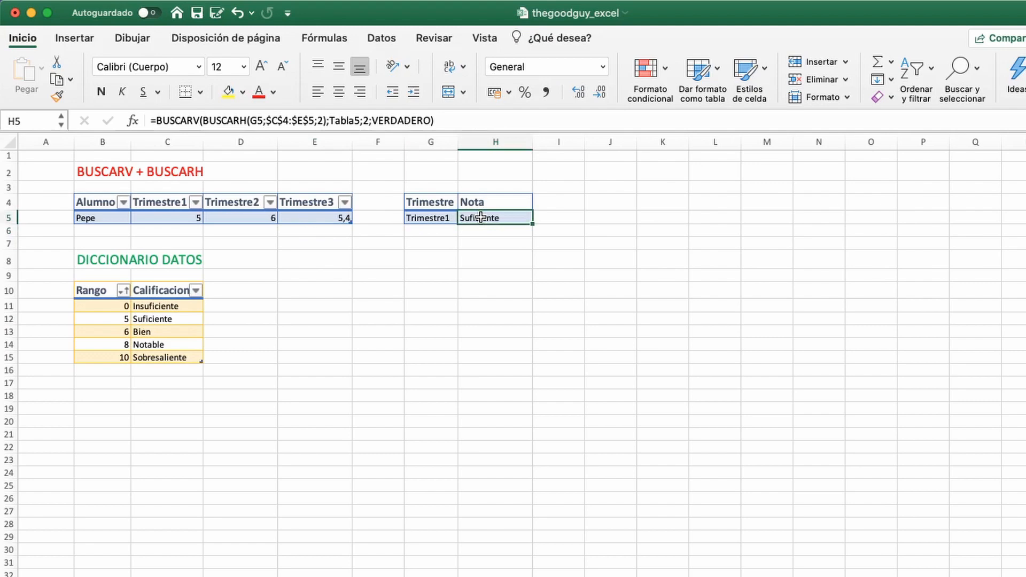
left_click(189, 120)
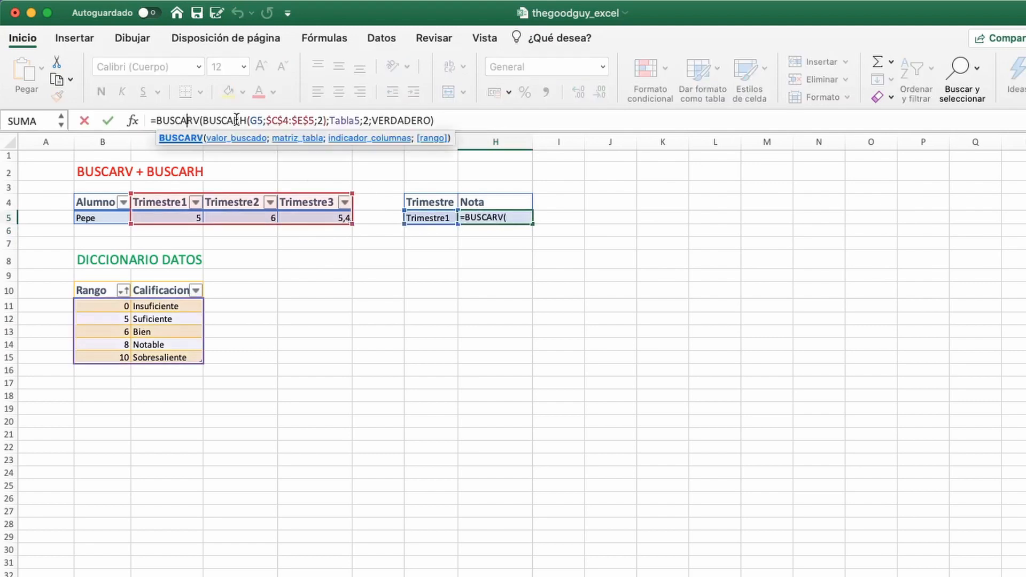
left_click(235, 119)
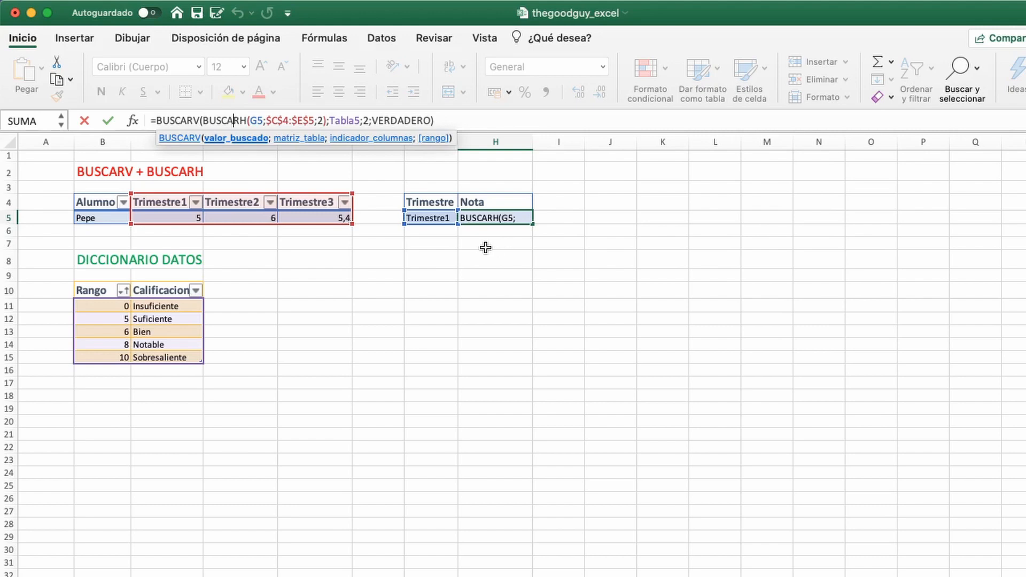
left_click_drag(154, 121, 329, 117)
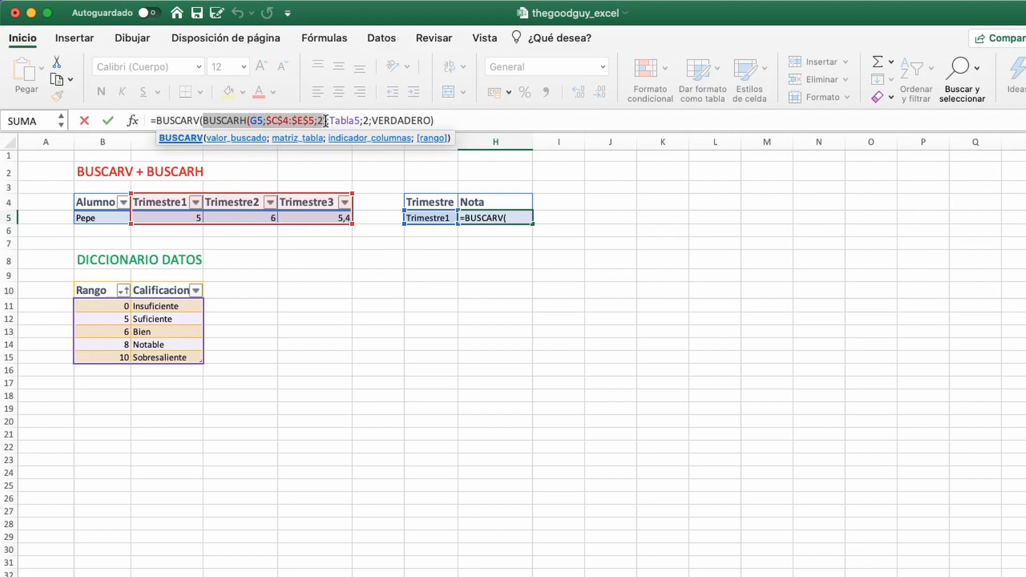
left_click_drag(325, 121, 325, 120)
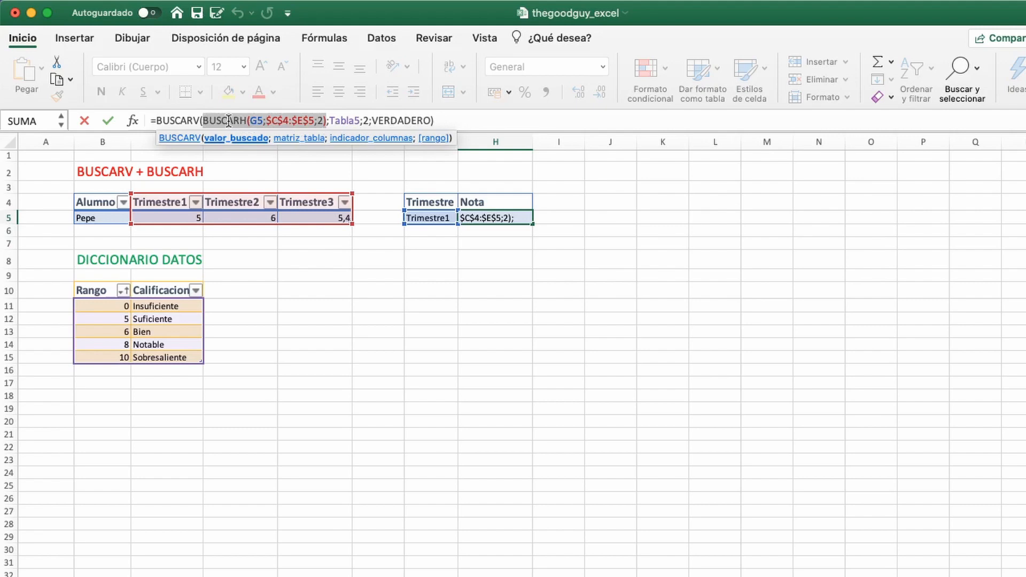
left_click(171, 120)
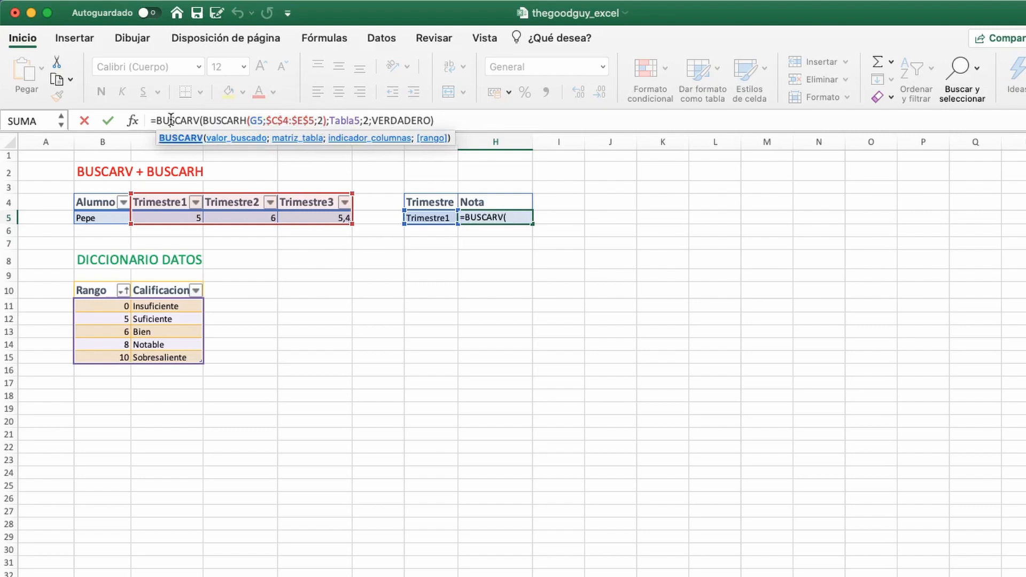
double_click(182, 120)
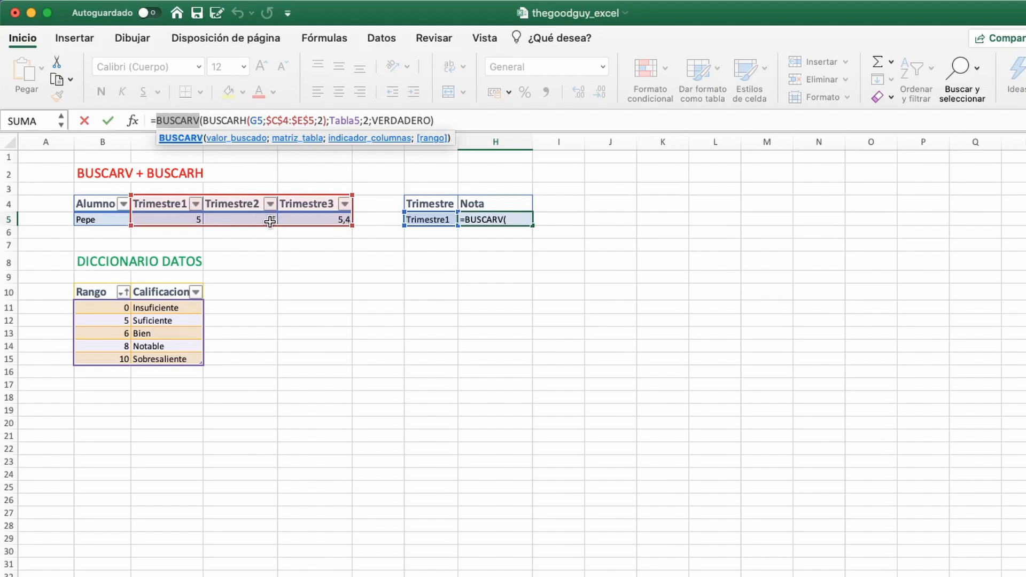
left_click(479, 262)
key("Escape")
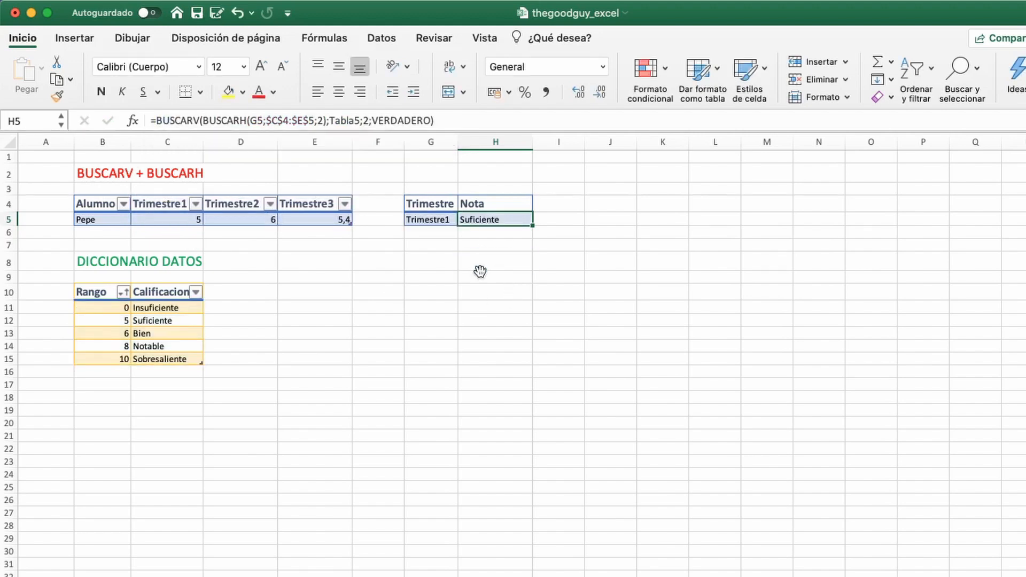
left_click(480, 273)
type("=B")
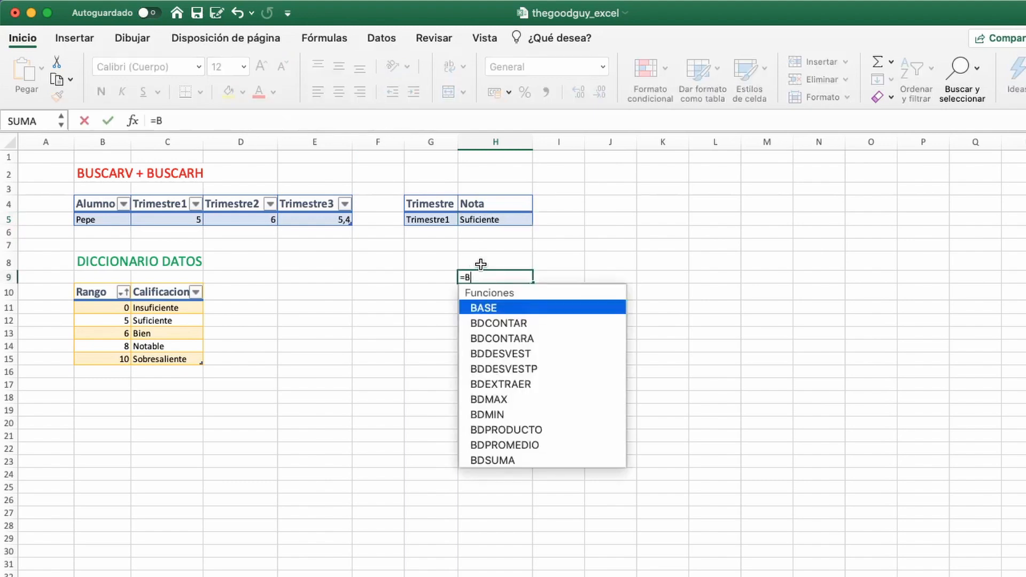
type("USCARV(")
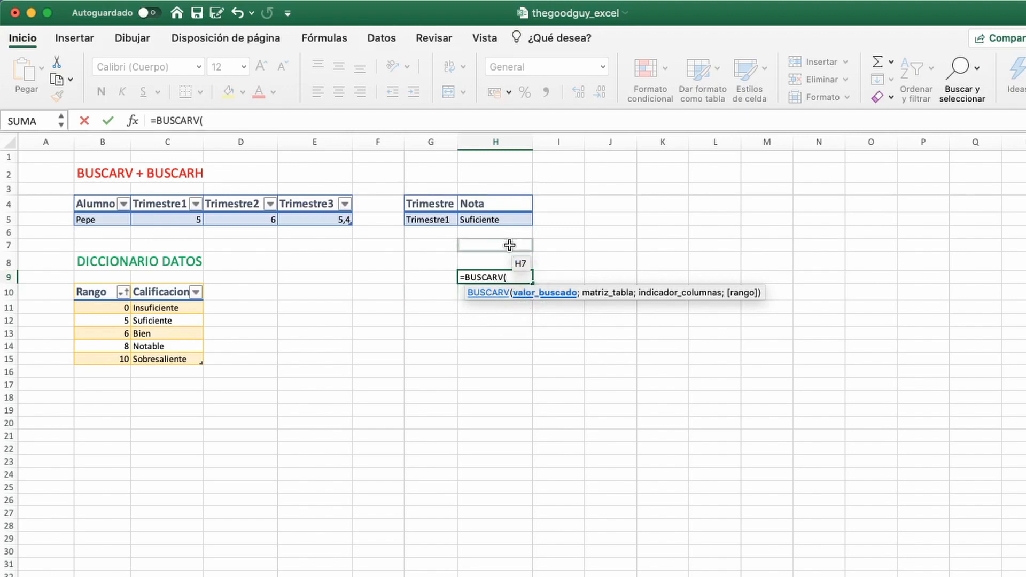
key("Escape")
Examine the arguments of the nested formula in H5, highlighting the inner BUSCARH as the lookup value and the column index 2
left_click(488, 219)
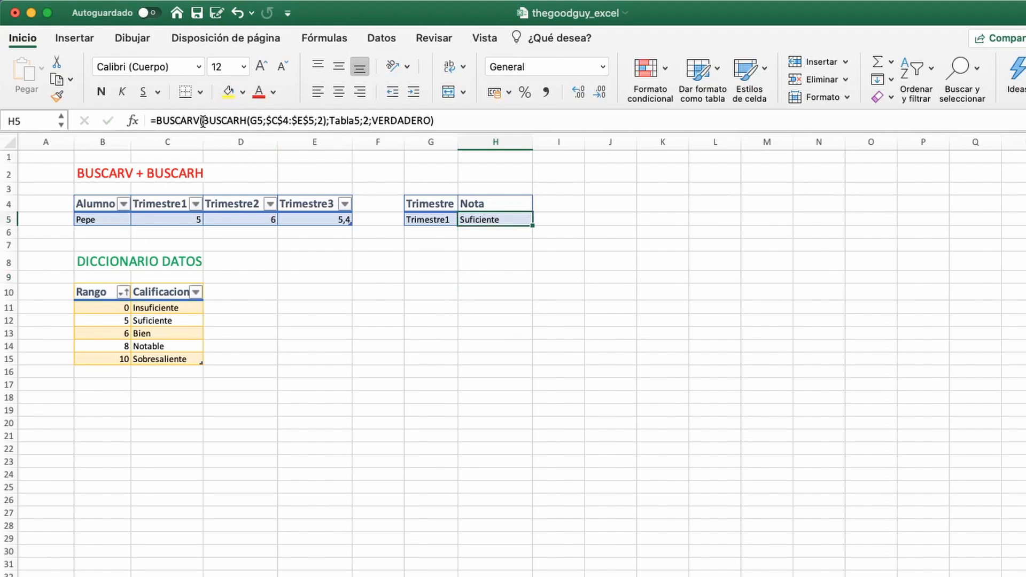
left_click_drag(203, 121, 329, 118)
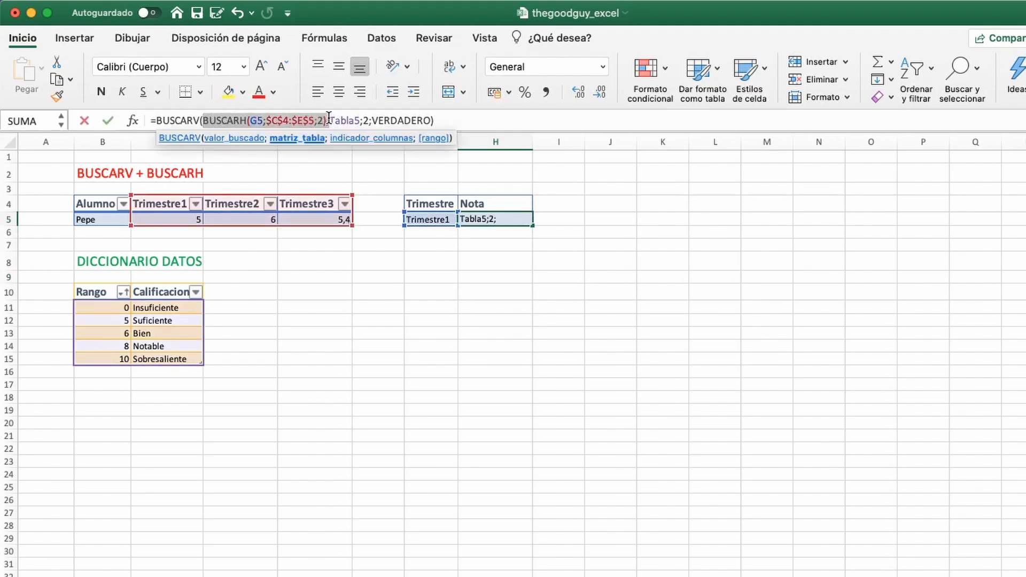
left_click(233, 120)
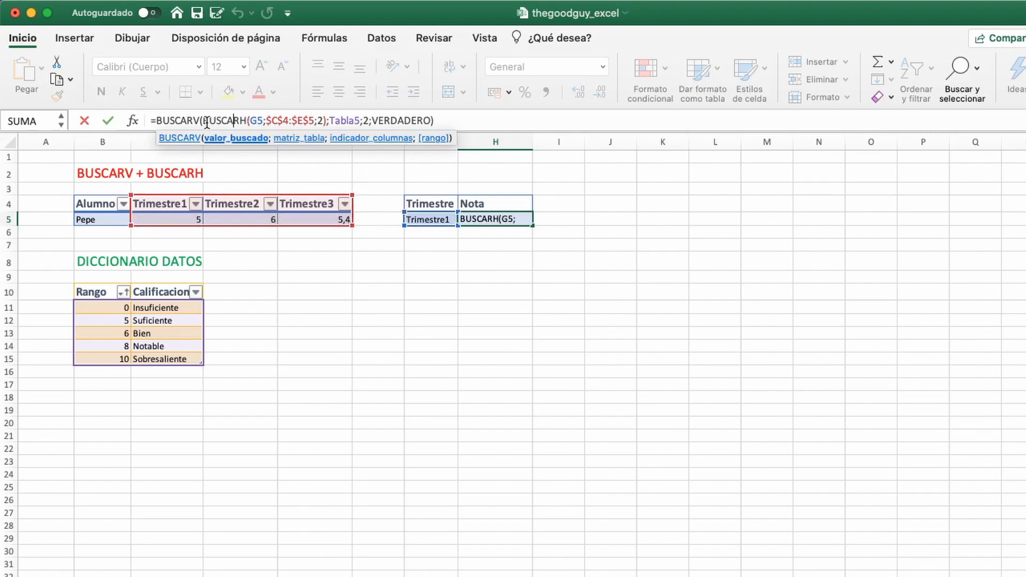
left_click_drag(204, 123, 329, 119)
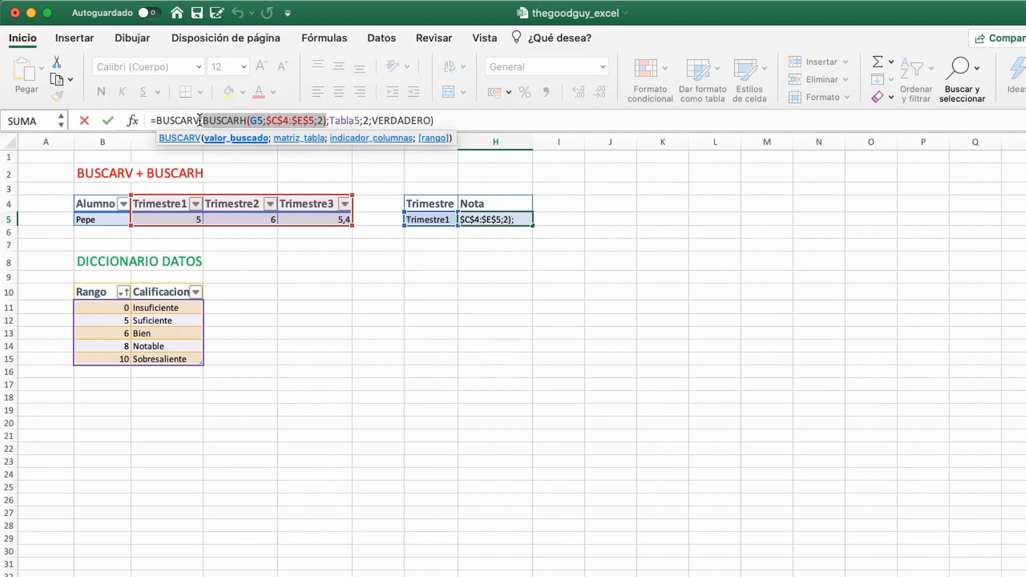
type("5")
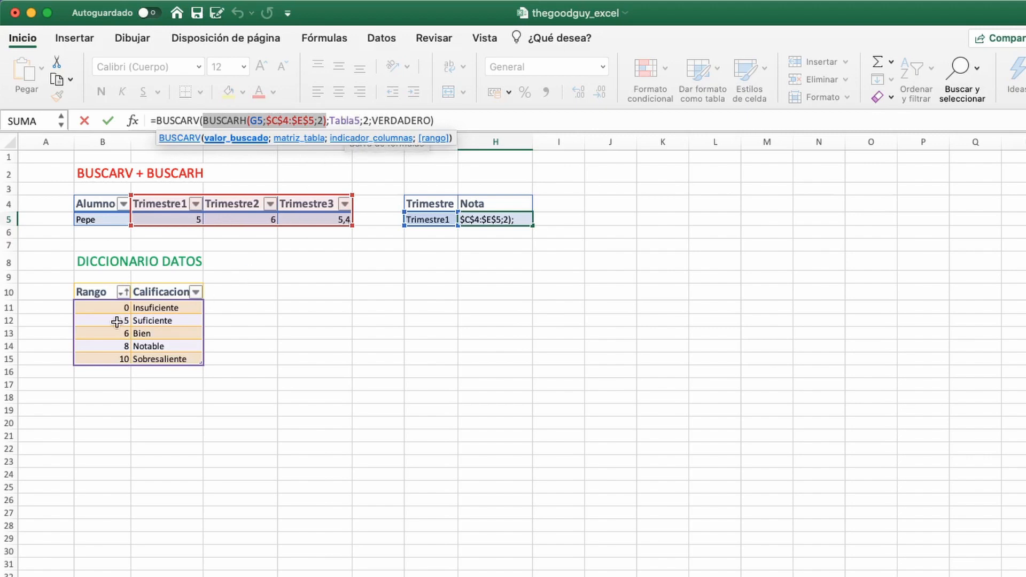
double_click(366, 121)
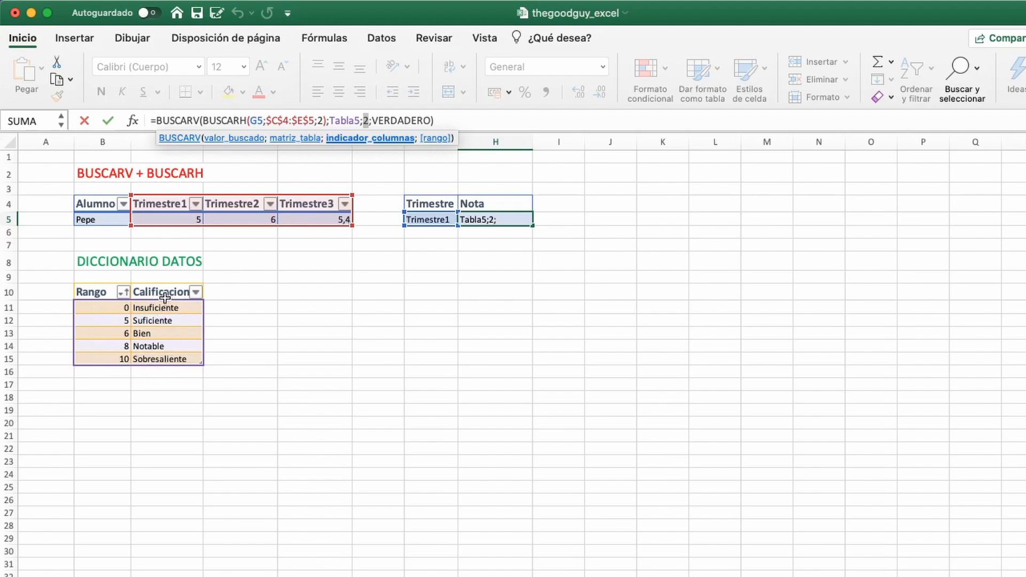
left_click(391, 119)
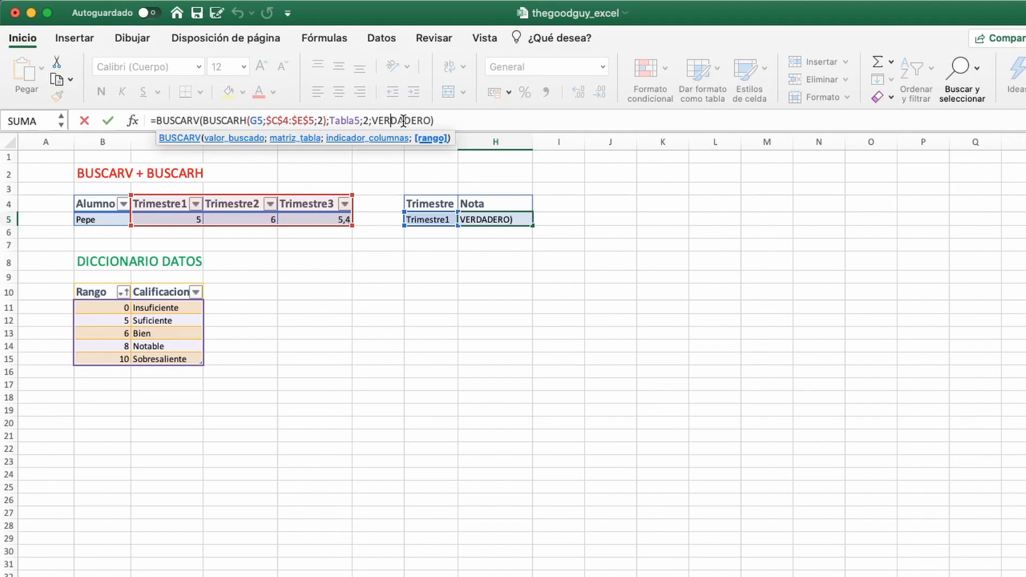
Re-enter the last BUSCARV argument in H5 as VERDADERO for approximate matching and close the formula
left_click_drag(373, 119, 465, 119)
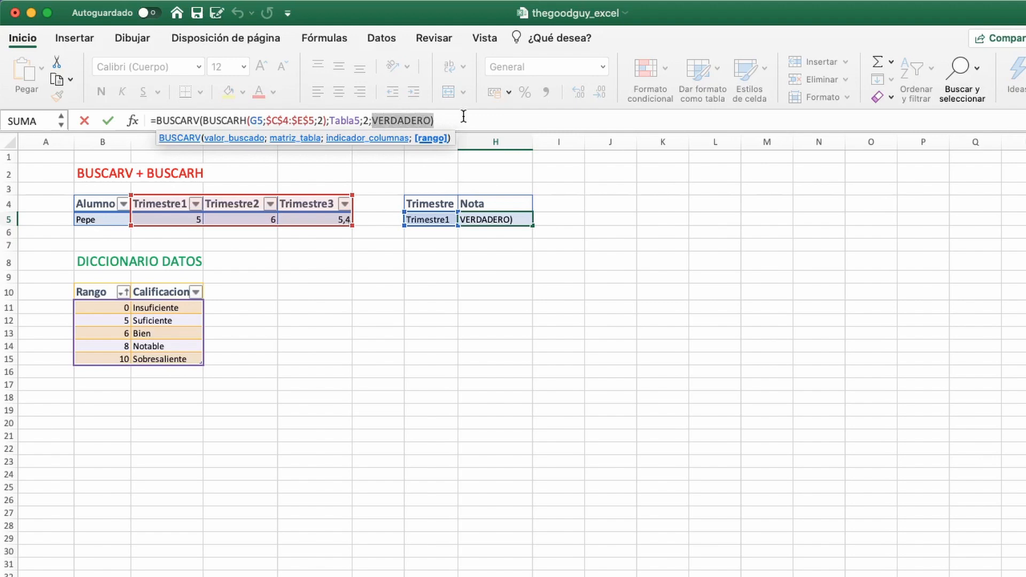
type("F")
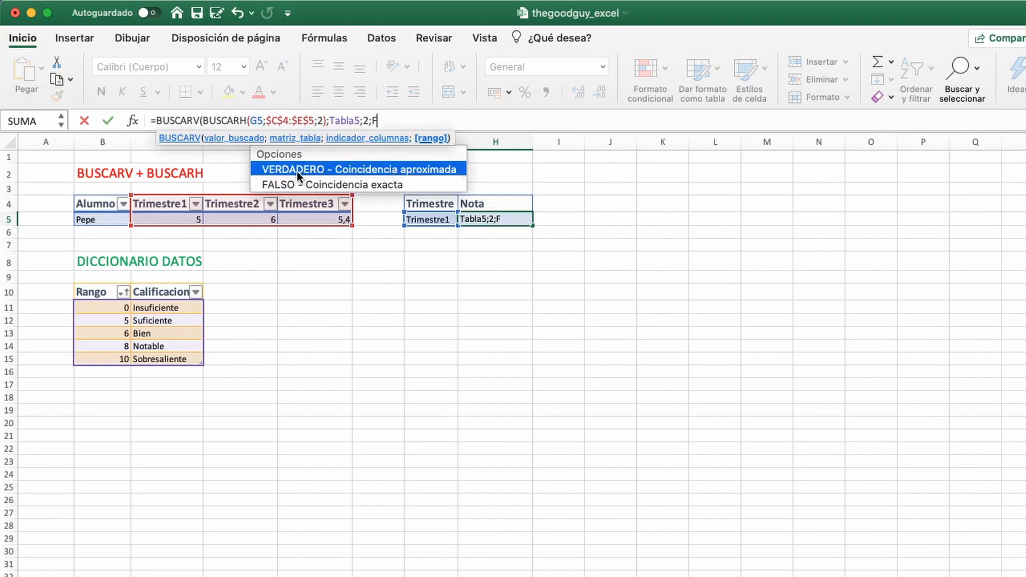
double_click(358, 169)
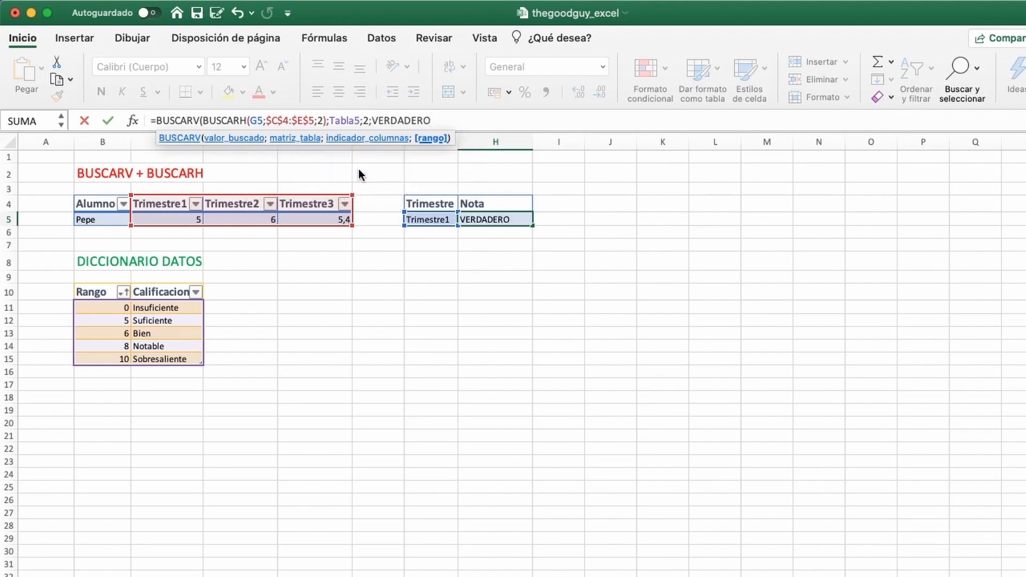
type(")")
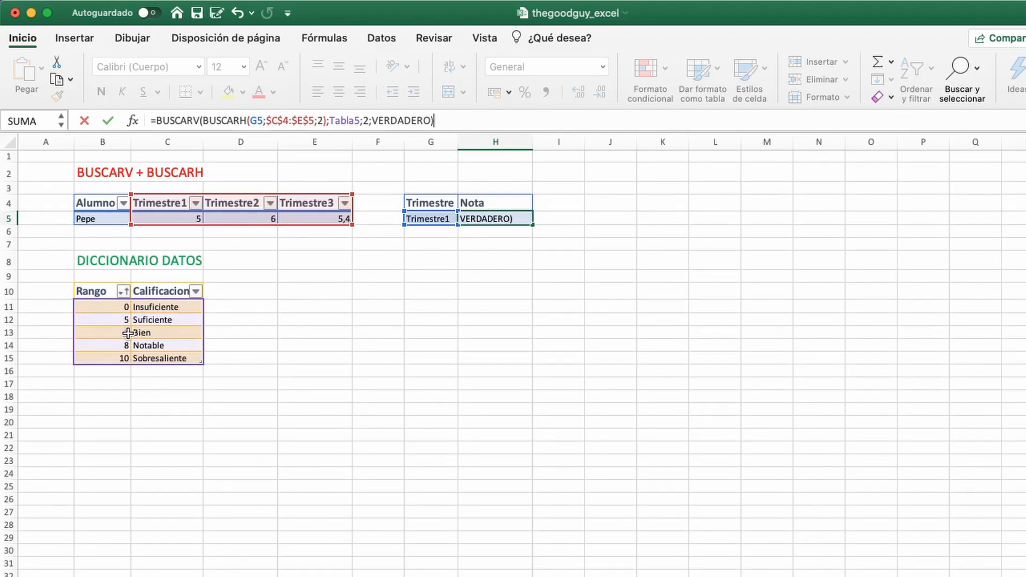
scroll(137, 336, "down", 1)
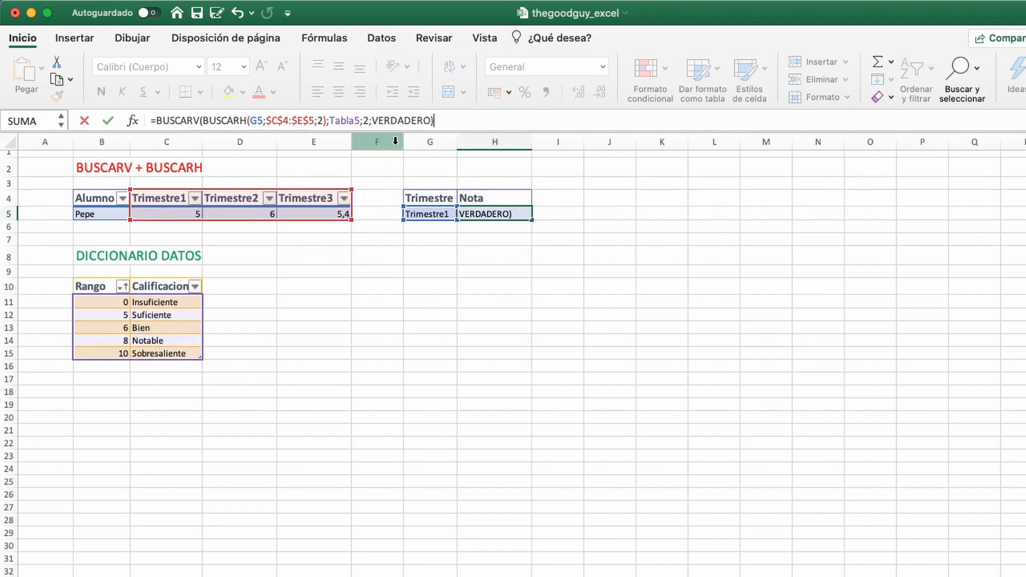
key("Return")
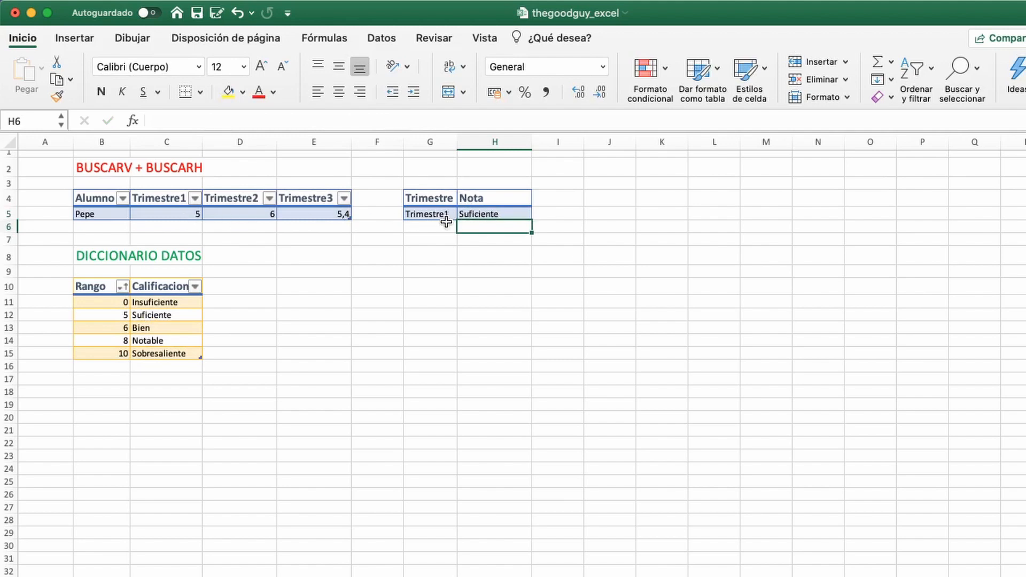
Test the nested lookup by choosing Trimestre3 in G5 and setting the Trimestre3 grade in E5 to 6,1
left_click(423, 216)
left_click(462, 215)
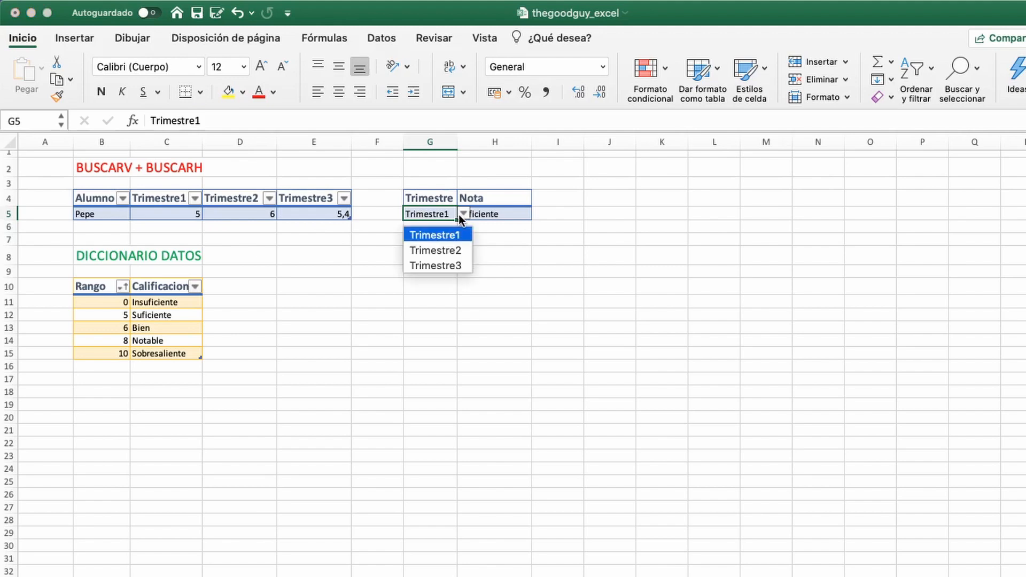
left_click(437, 266)
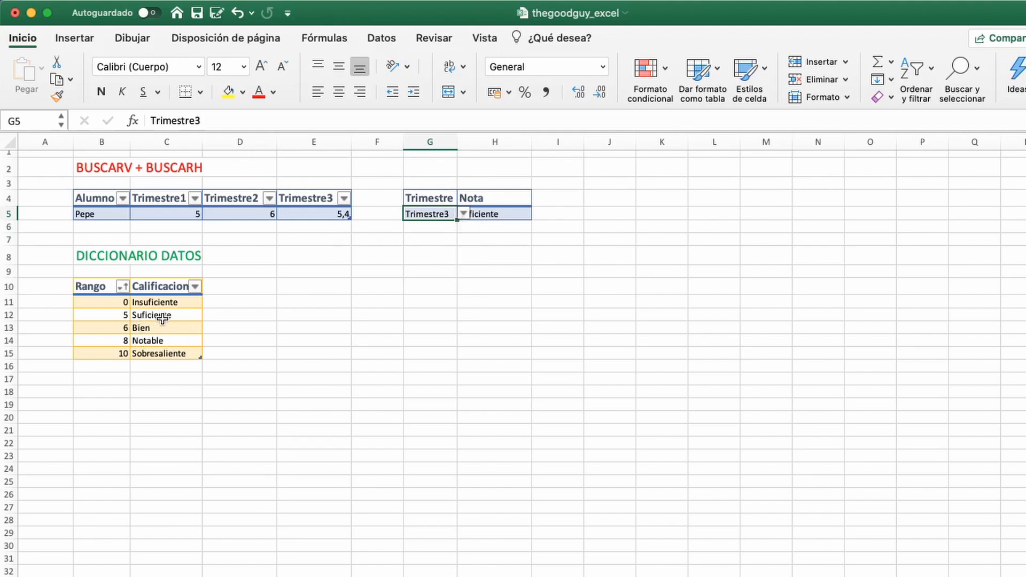
left_click(320, 214)
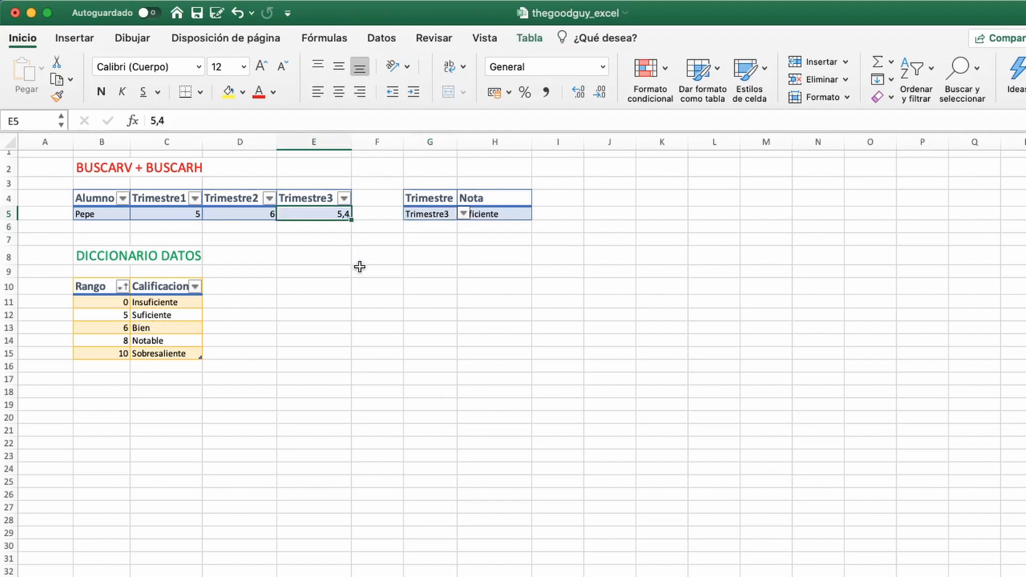
type("6,1")
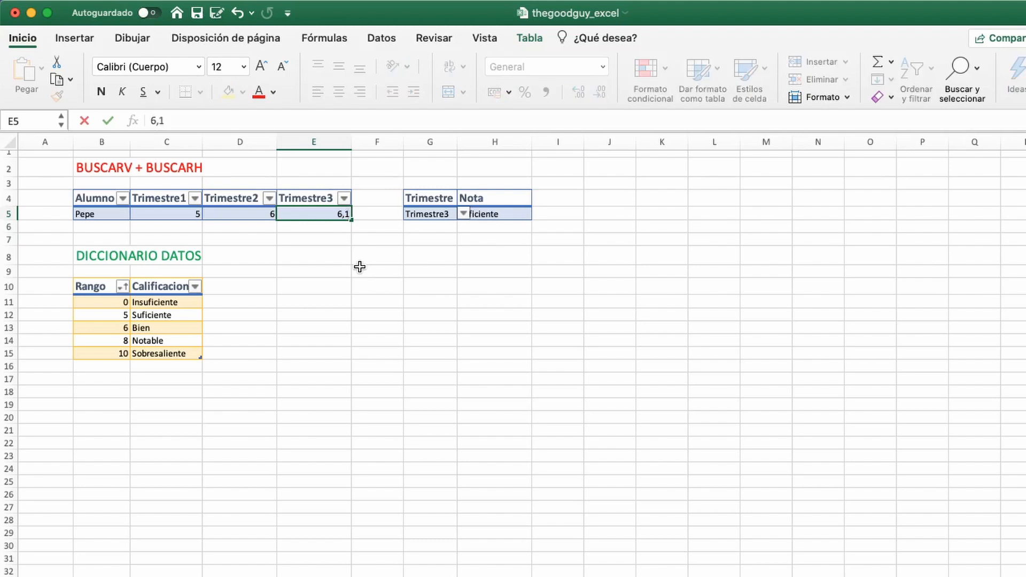
key("Return")
left_click(502, 245)
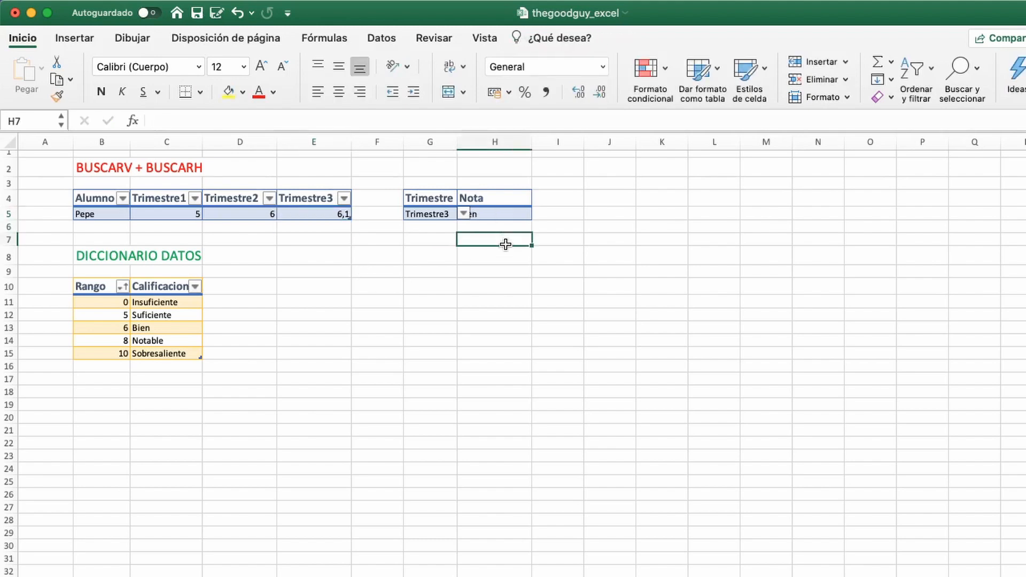
Review the chosen Trimestre in G5 and the nested BUSCARV and BUSCARH formula in H5 against the data dictionary
left_click(431, 235)
left_click(434, 215)
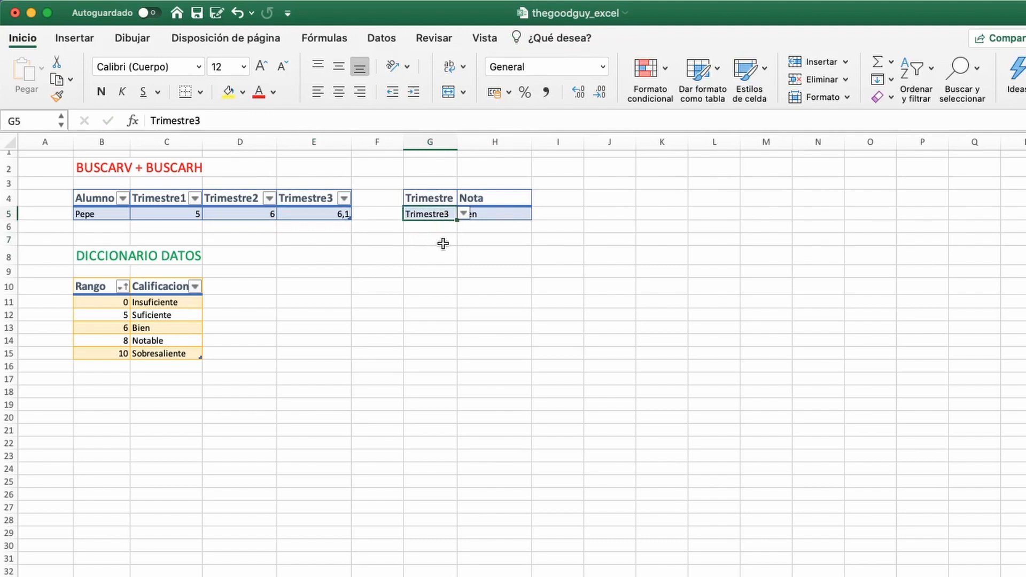
left_click(441, 241)
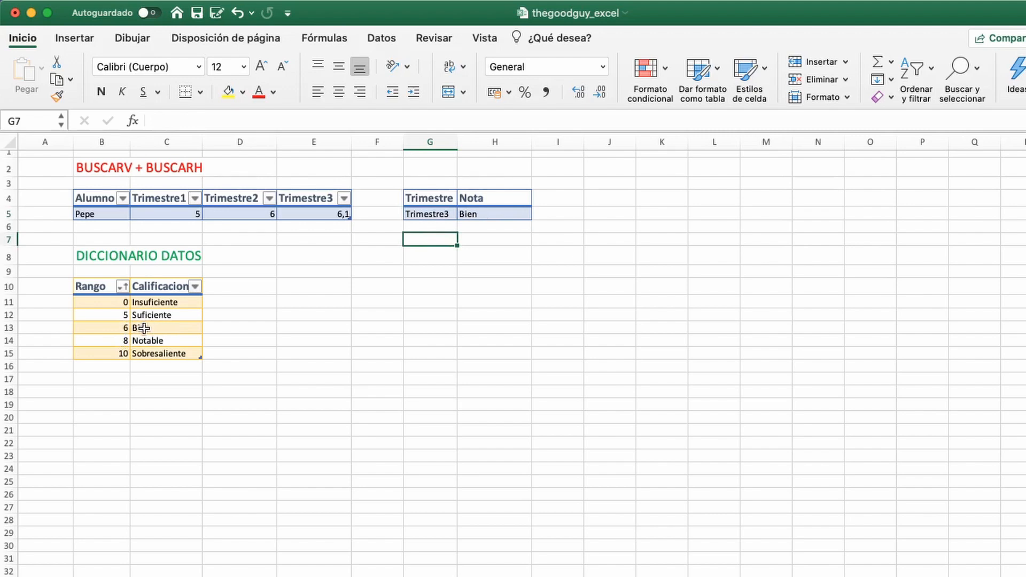
left_click(505, 216)
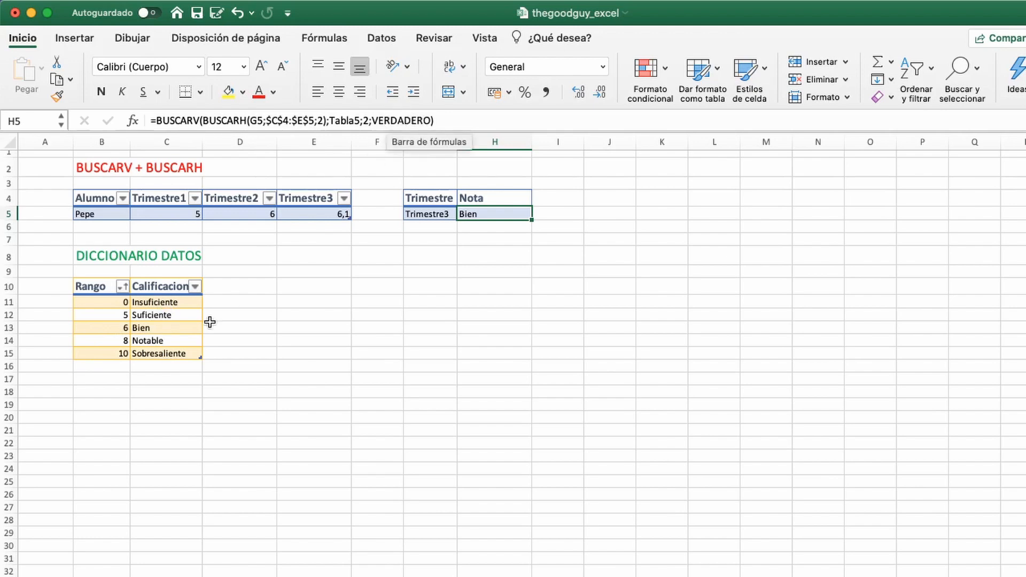
key("Return")
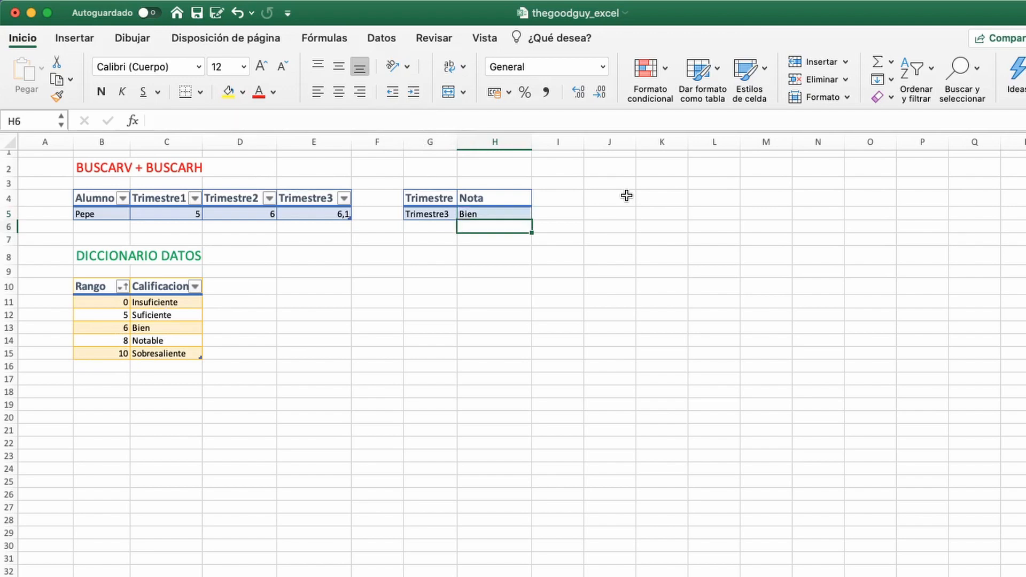